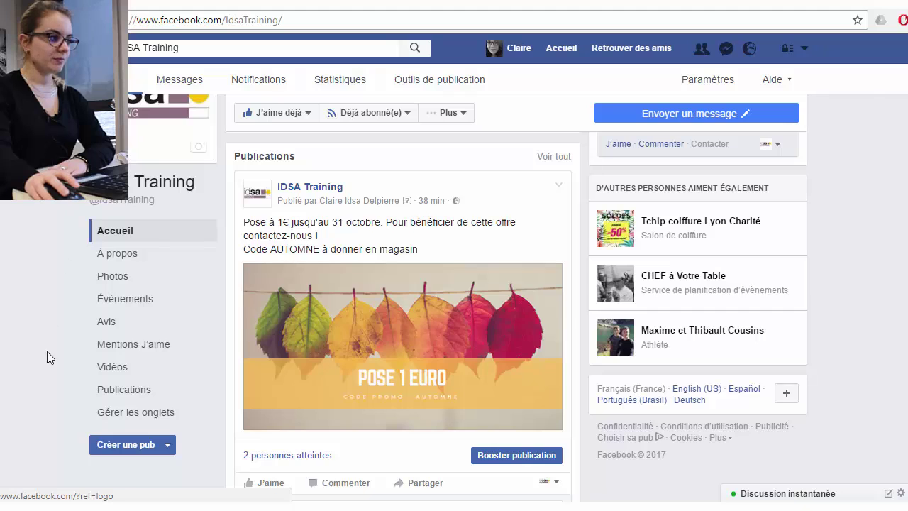
Start creating a new Facebook ad from the home feed and choose the Portée marketing objective.
{"action": "scroll", "coordinate": [49, 358], "scroll_direction": "down", "scroll_amount": 3}
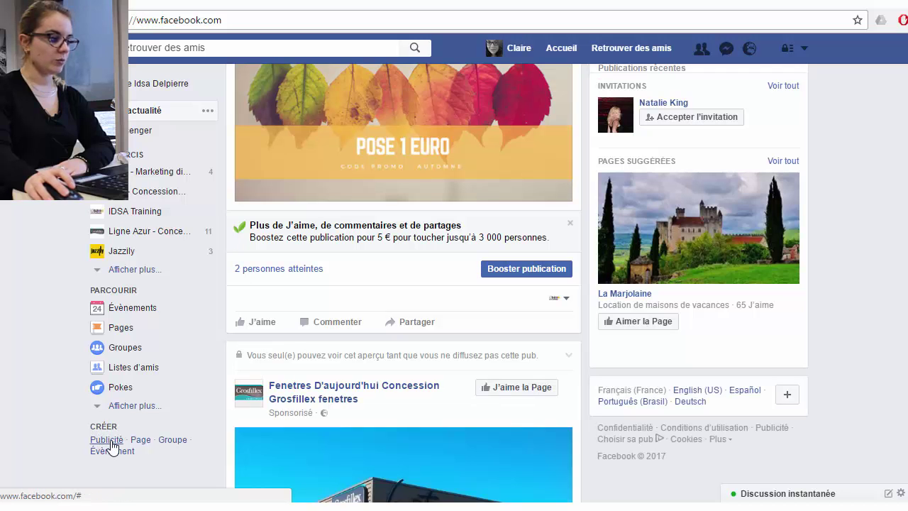
{"action": "left_click", "coordinate": [108, 441]}
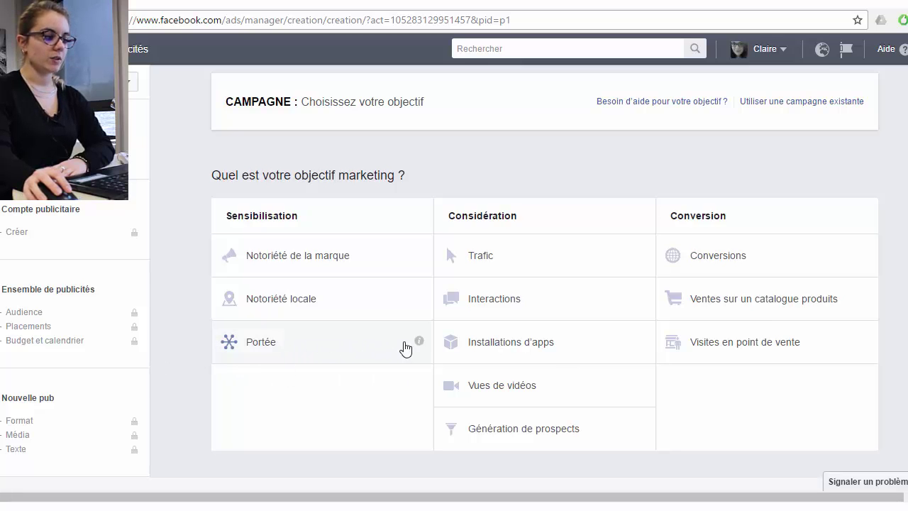
{"action": "mouse_move", "coordinate": [421, 347]}
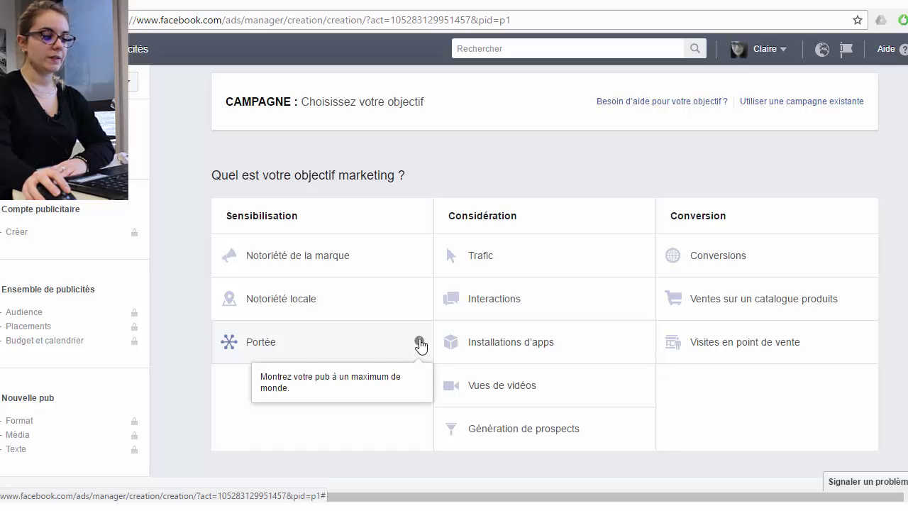
{"action": "left_click", "coordinate": [305, 349]}
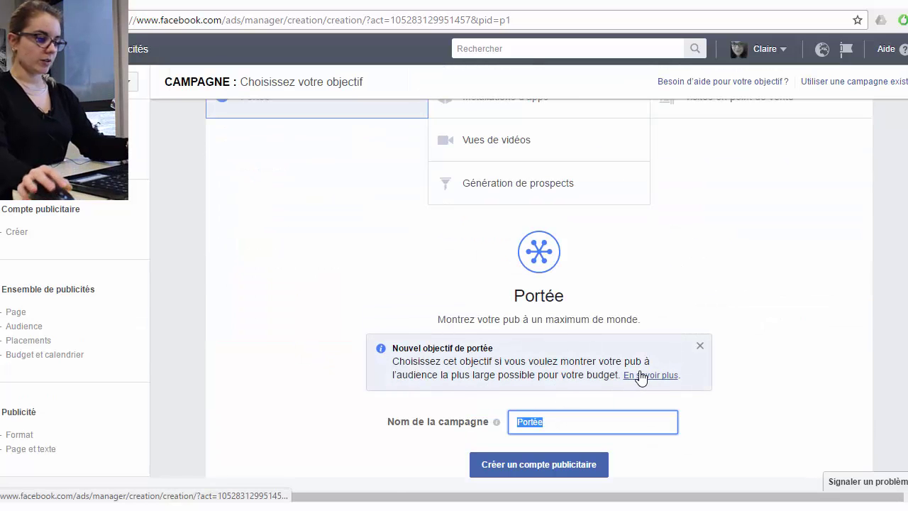
Name the campaign "pose 1€" and create the ad account with its preset country, currency and time zone.
{"action": "type", "text": "pose"}
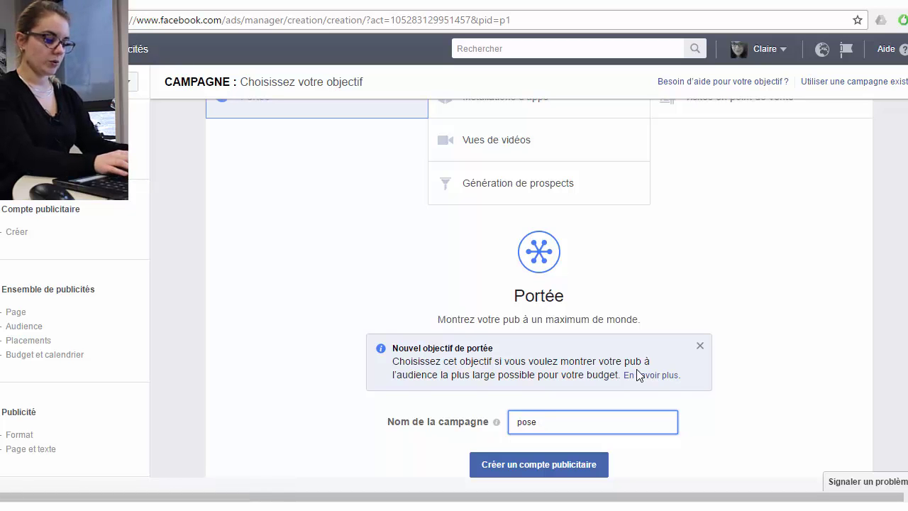
{"action": "type", "text": " 1E"}
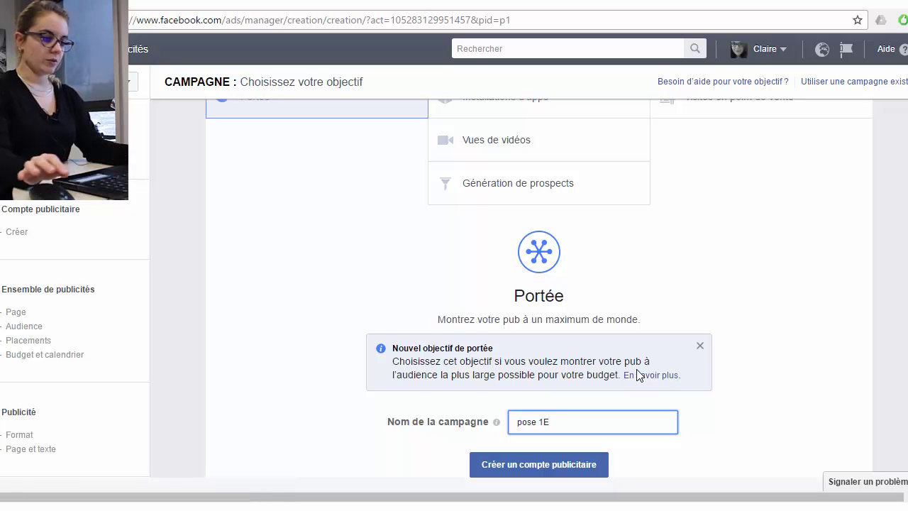
{"action": "key", "text": "BackSpace"}
{"action": "type", "text": "€"}
{"action": "left_click", "coordinate": [539, 472]}
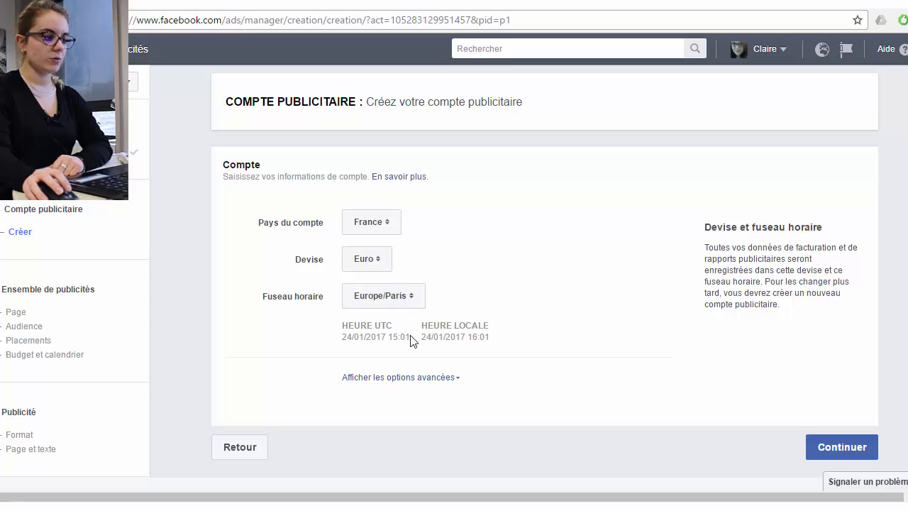
{"action": "left_click", "coordinate": [846, 449]}
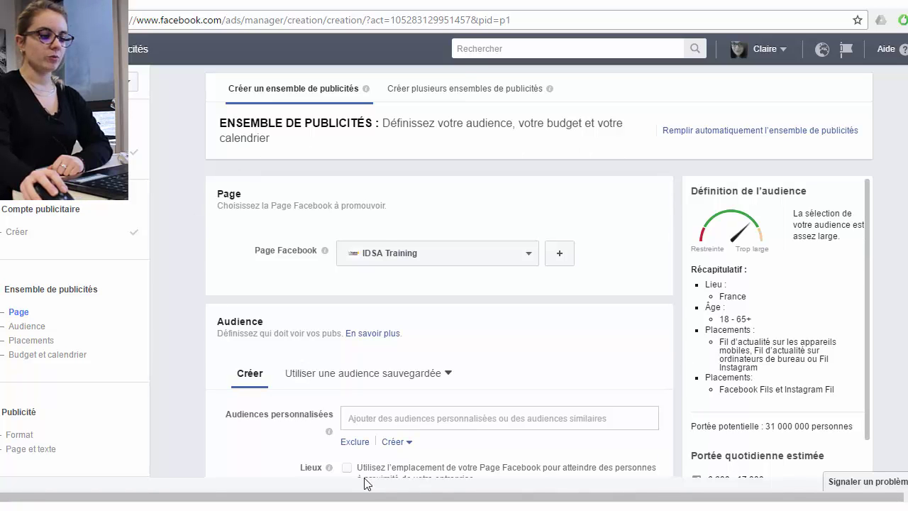
Examine the audience definition summary, including the potential reach and the estimated daily reach.
{"action": "scroll", "coordinate": [222, 438], "scroll_direction": "down", "scroll_amount": 1}
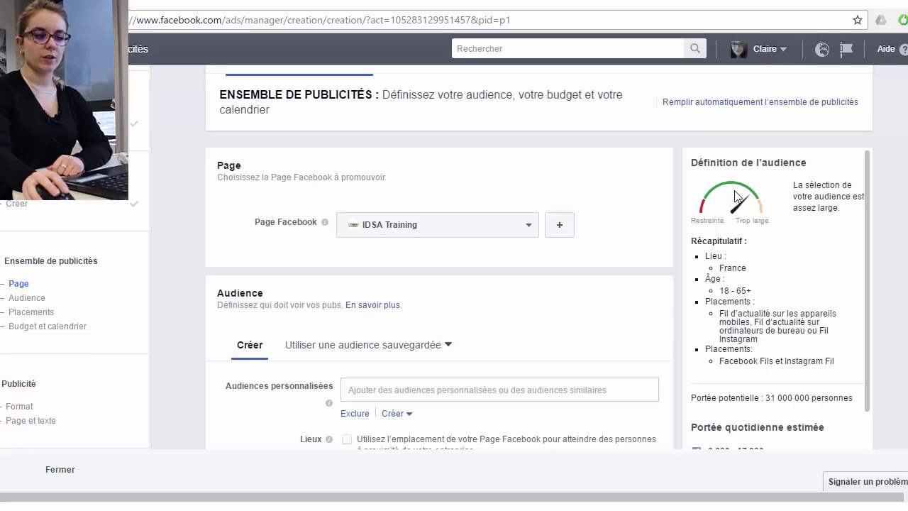
{"action": "scroll", "coordinate": [759, 330], "scroll_direction": "down", "scroll_amount": 3}
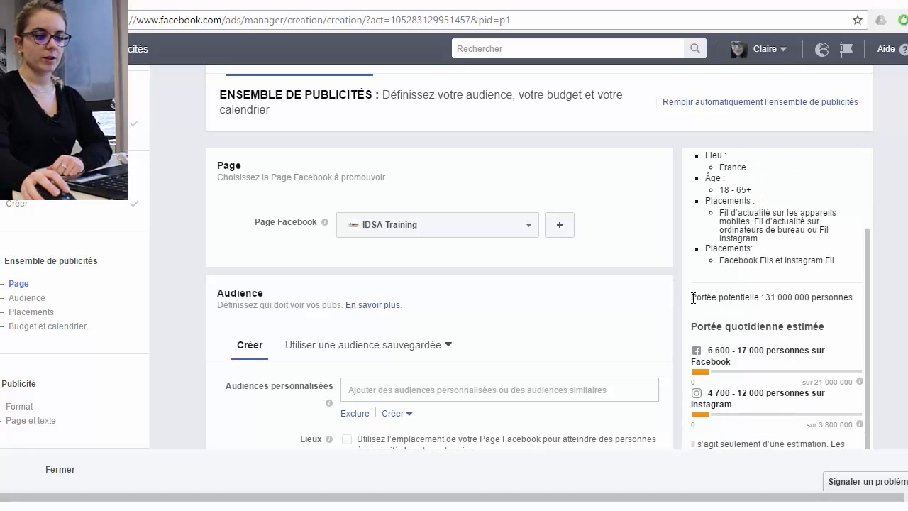
{"action": "left_click_drag", "start_coordinate": [693, 298], "coordinate": [765, 298]}
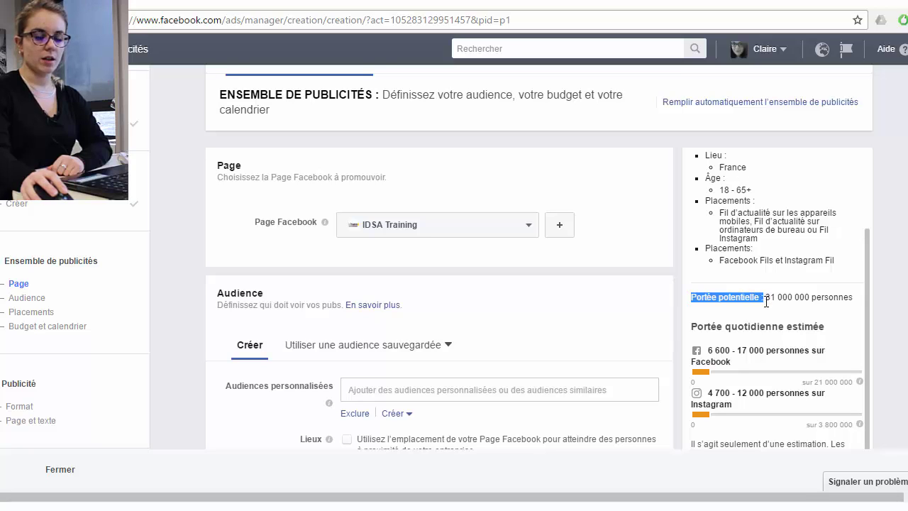
{"action": "left_click", "coordinate": [756, 332]}
{"action": "left_click_drag", "start_coordinate": [704, 326], "coordinate": [796, 343]}
{"action": "left_click", "coordinate": [794, 351]}
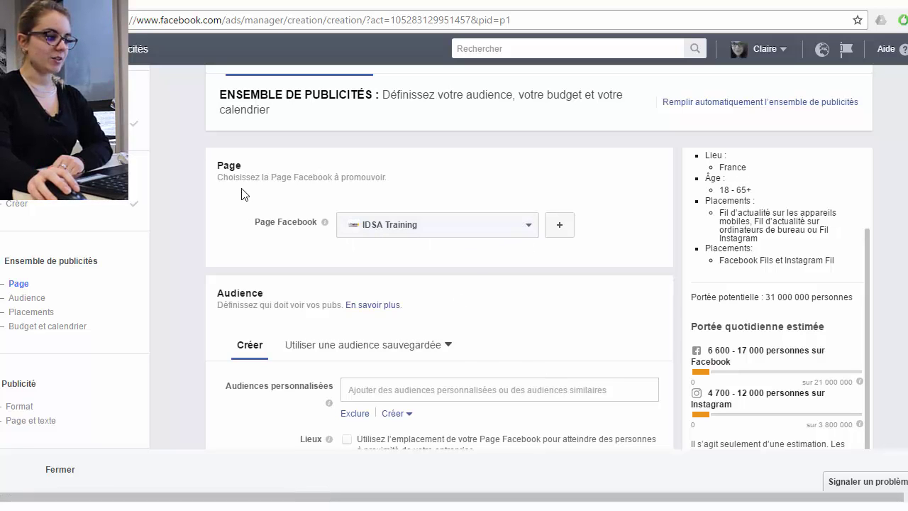
Choose IDSA Training as the Facebook page to promote.
{"action": "left_click", "coordinate": [531, 233]}
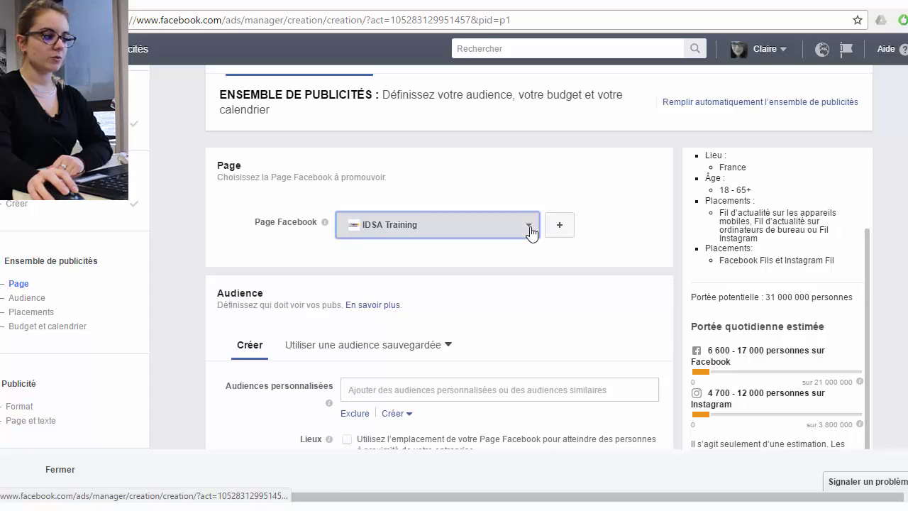
{"action": "left_click", "coordinate": [531, 232]}
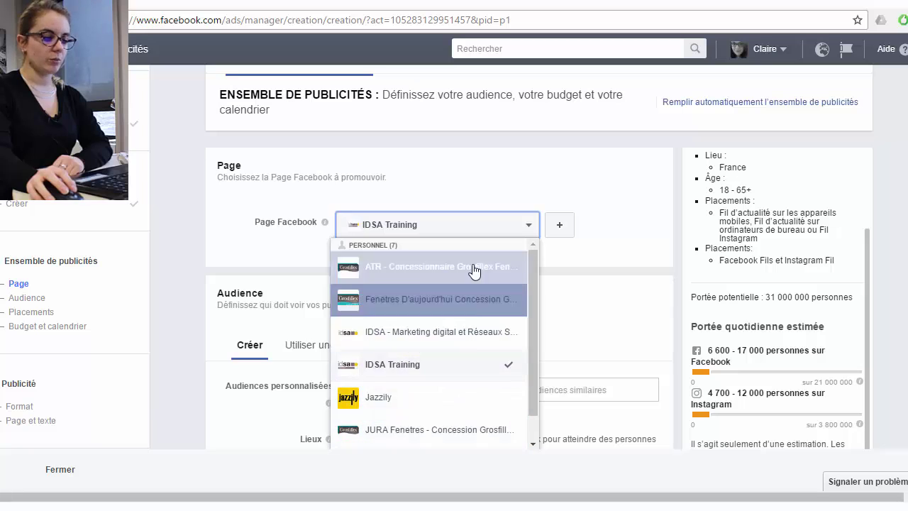
{"action": "left_click", "coordinate": [451, 369]}
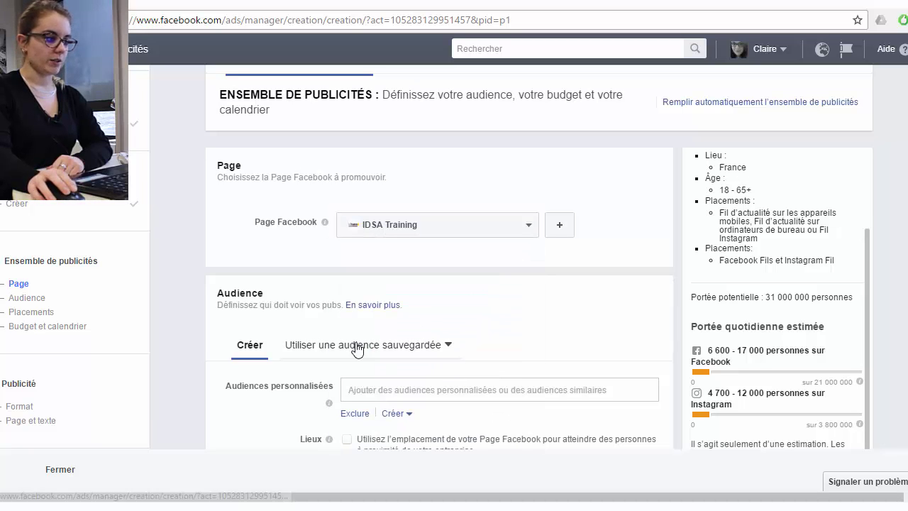
Set the audience location to the Lyon postal code 69008 in place of the whole of France.
{"action": "scroll", "coordinate": [354, 405], "scroll_direction": "down", "scroll_amount": 2}
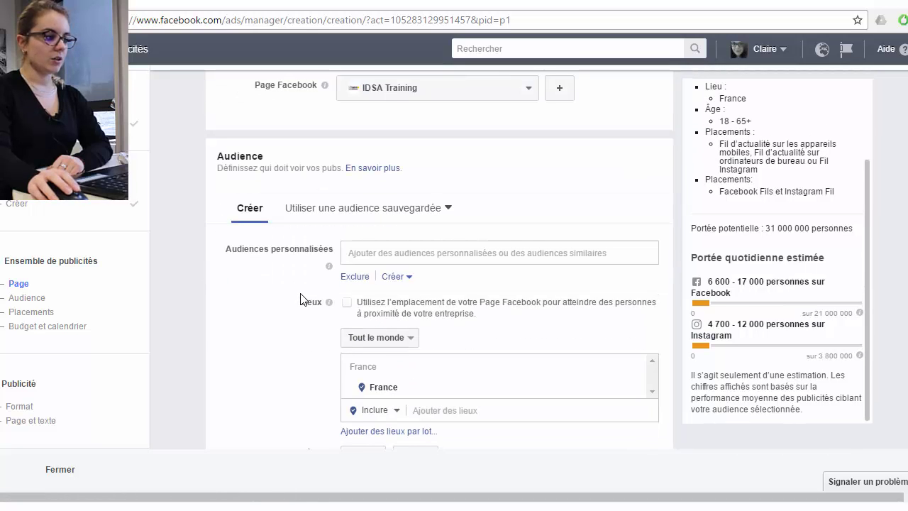
{"action": "scroll", "coordinate": [303, 300], "scroll_direction": "down", "scroll_amount": 1}
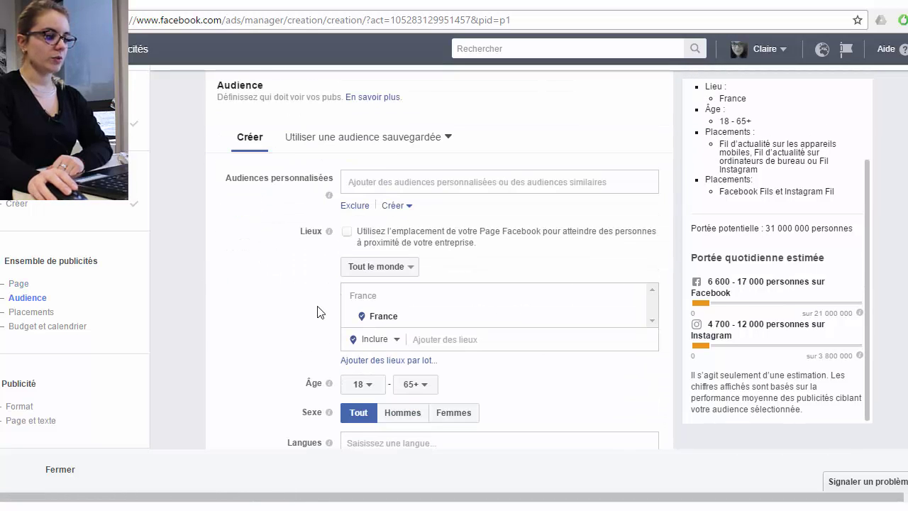
{"action": "scroll", "coordinate": [315, 314], "scroll_direction": "down", "scroll_amount": 1}
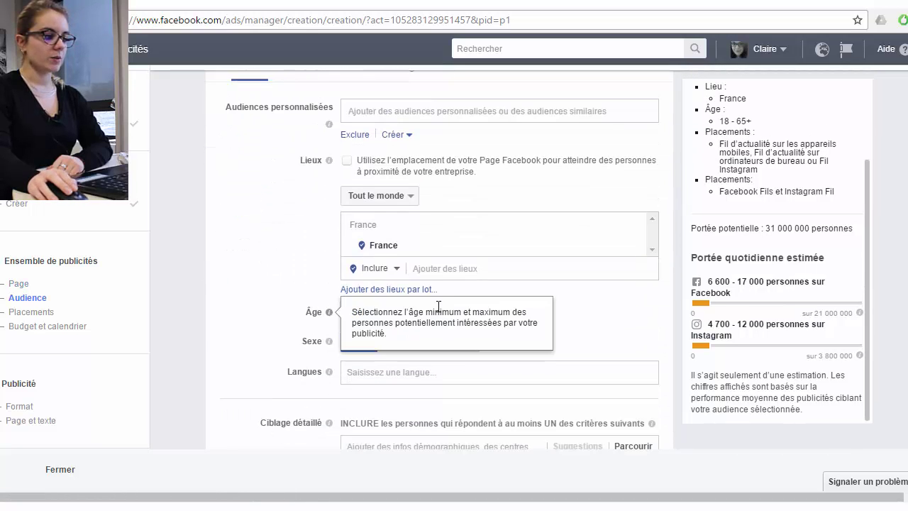
{"action": "left_click", "coordinate": [460, 268]}
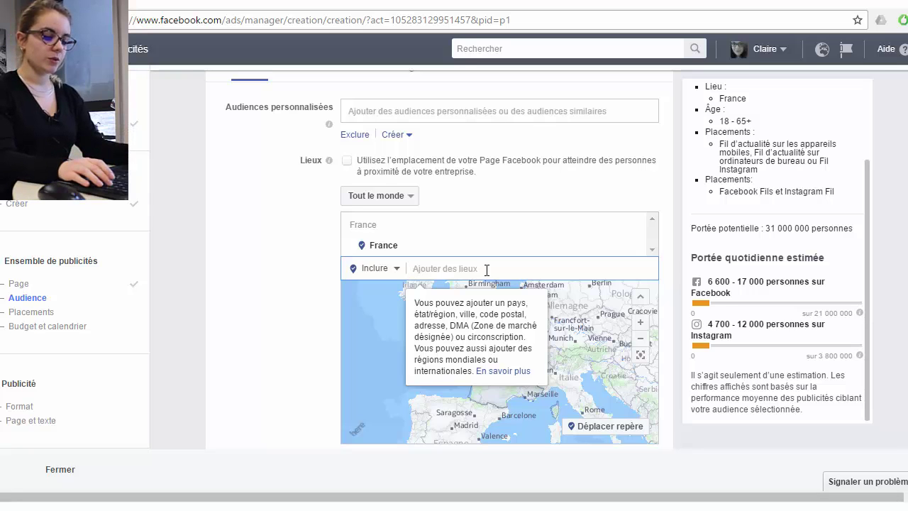
{"action": "type", "text": "690"}
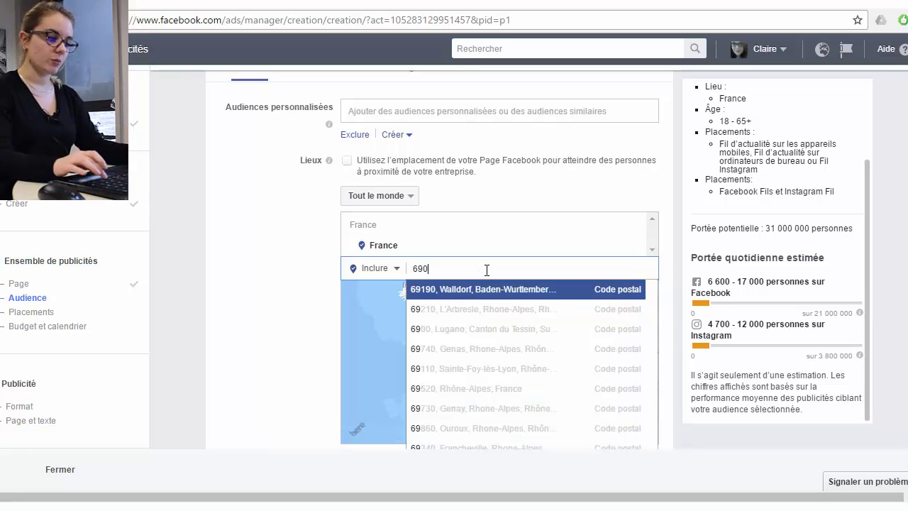
{"action": "type", "text": "0"}
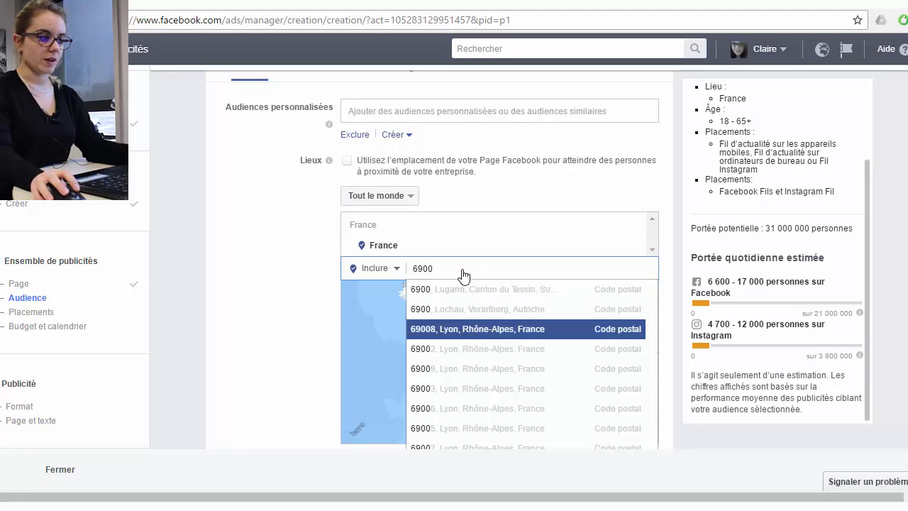
{"action": "key", "text": "Return"}
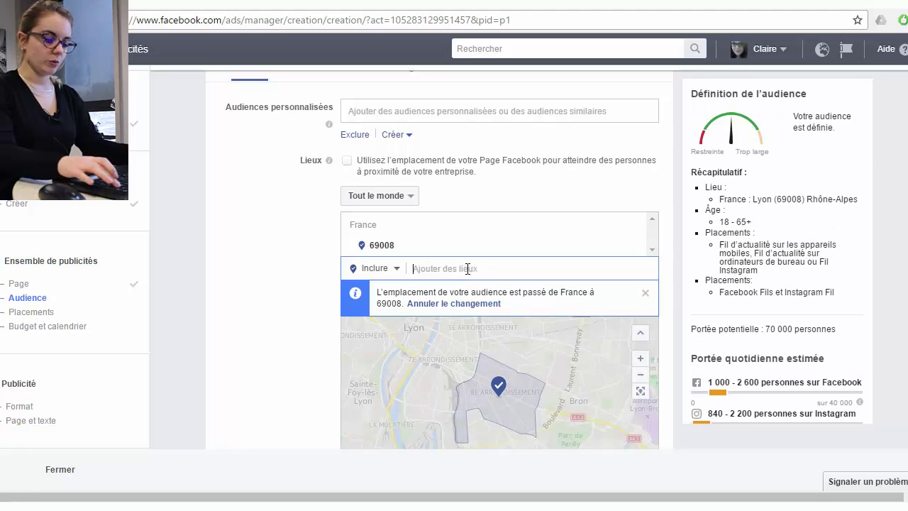
Add the Lyon postal codes 69002, 69003 and 69005 to the audience's included locations.
{"action": "type", "text": "6900"}
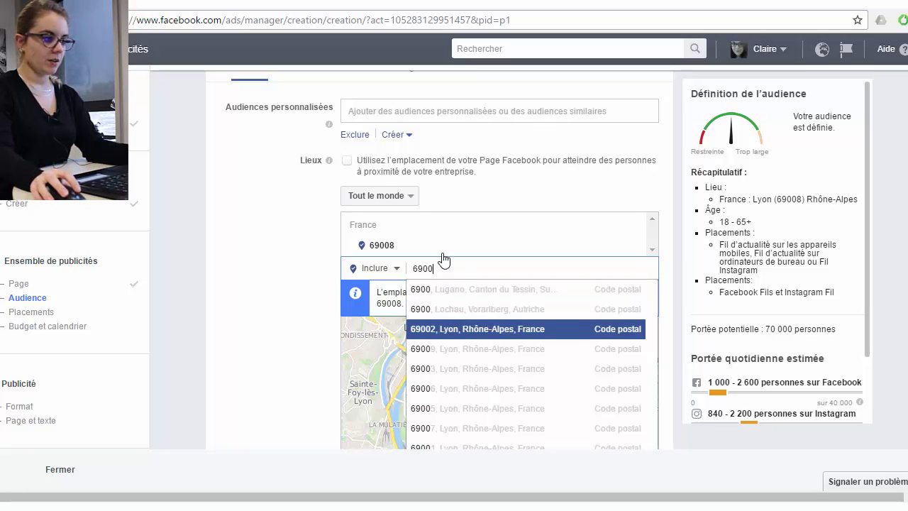
{"action": "key", "text": "Return"}
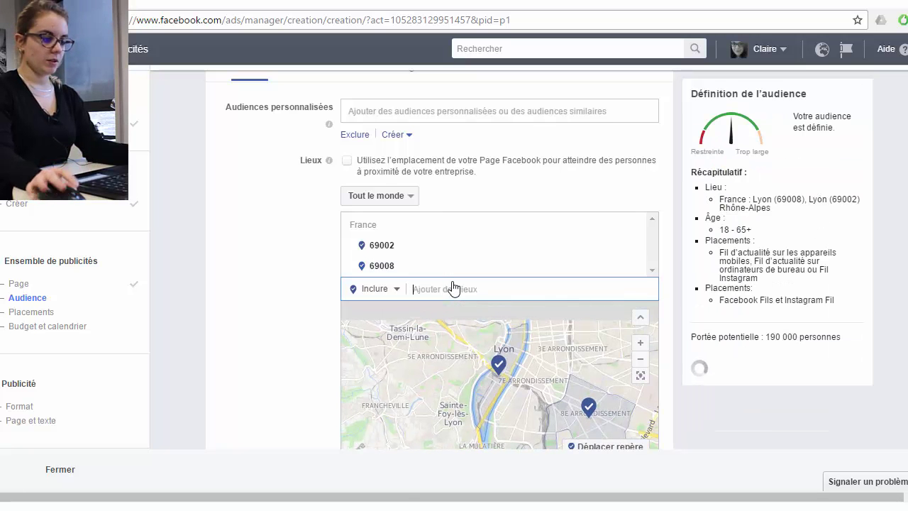
{"action": "type", "text": "6900"}
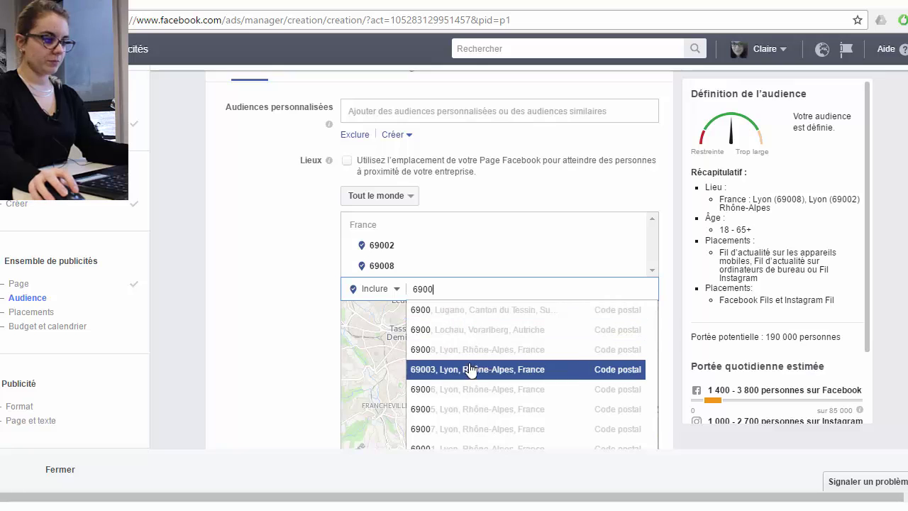
{"action": "key", "text": "Return"}
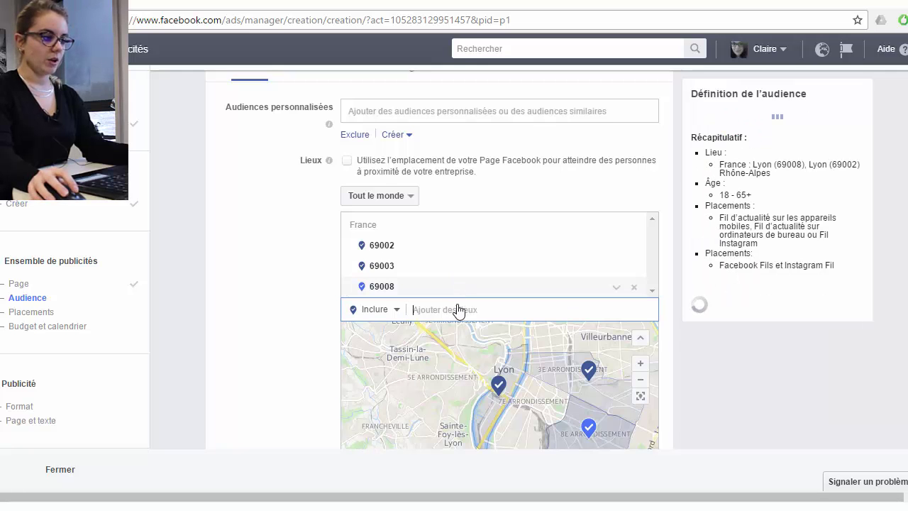
{"action": "type", "text": "6900"}
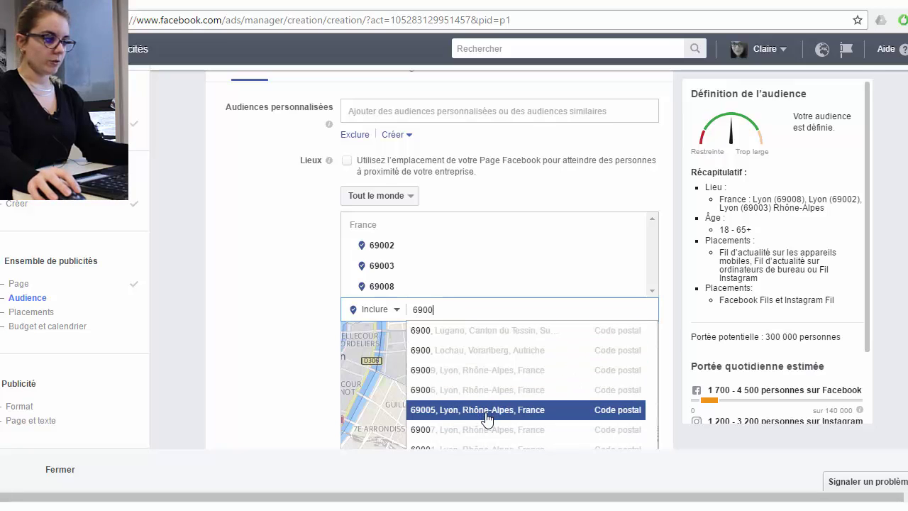
{"action": "left_click", "coordinate": [487, 415]}
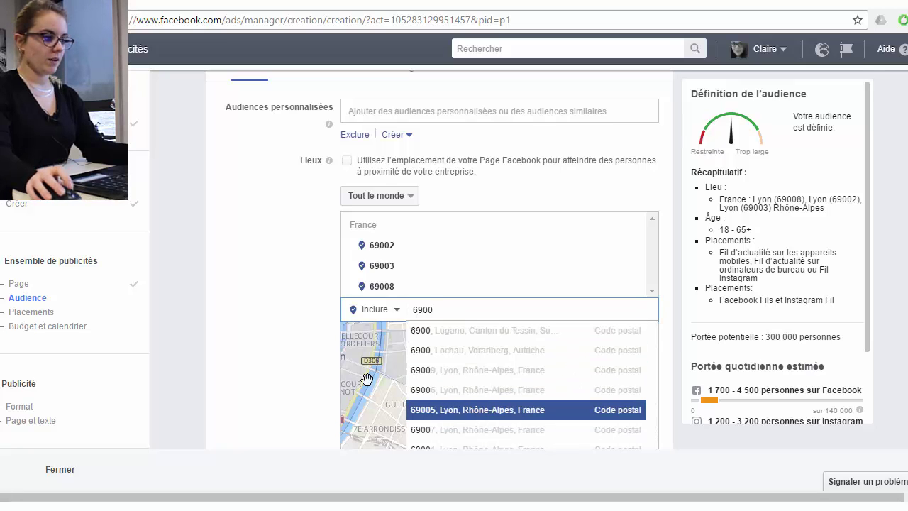
Set the audience's minimum age to 30.
{"action": "scroll", "coordinate": [287, 365], "scroll_direction": "down", "scroll_amount": 2}
{"action": "scroll", "coordinate": [287, 365], "scroll_direction": "down", "scroll_amount": 3}
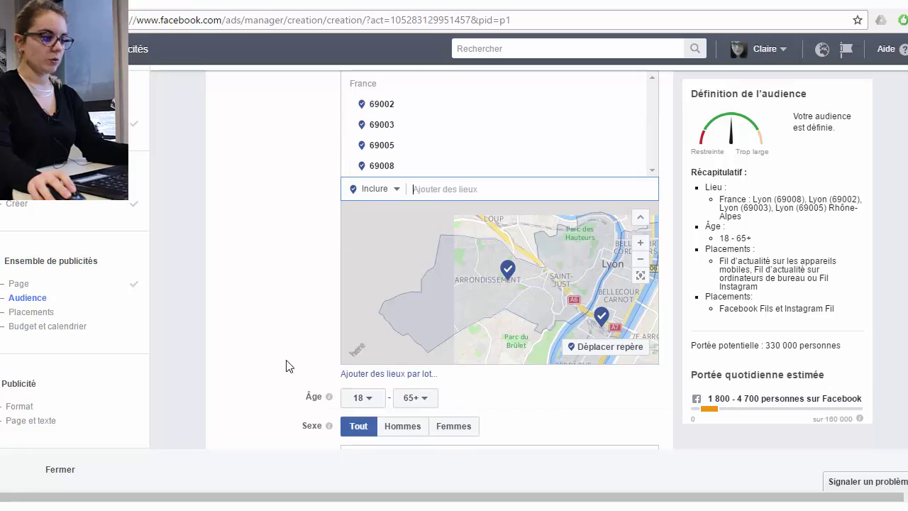
{"action": "left_click", "coordinate": [376, 186]}
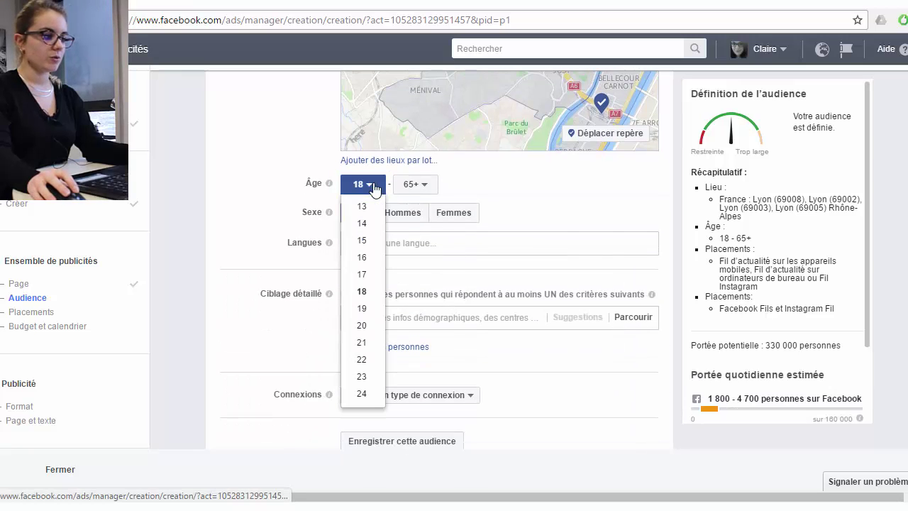
{"action": "scroll", "coordinate": [362, 383], "scroll_direction": "down", "scroll_amount": 2}
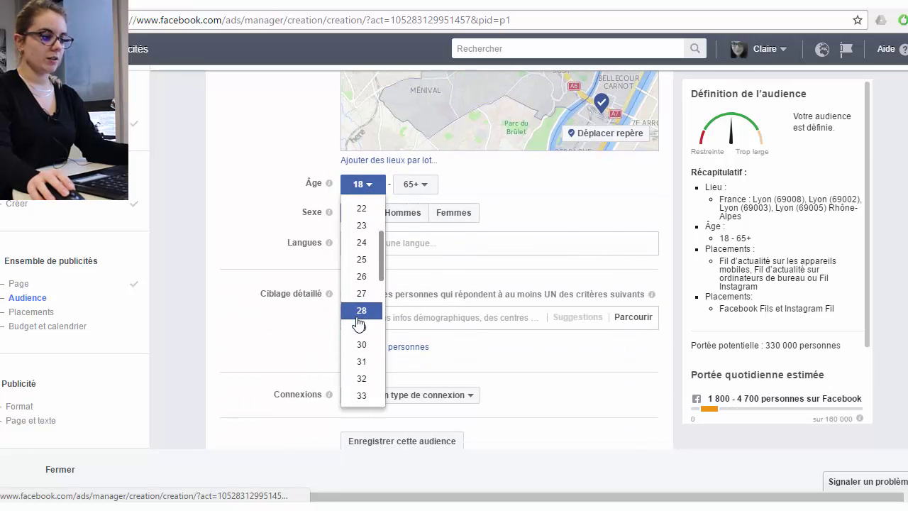
{"action": "scroll", "coordinate": [358, 321], "scroll_direction": "down", "scroll_amount": 1}
{"action": "left_click", "coordinate": [360, 289]}
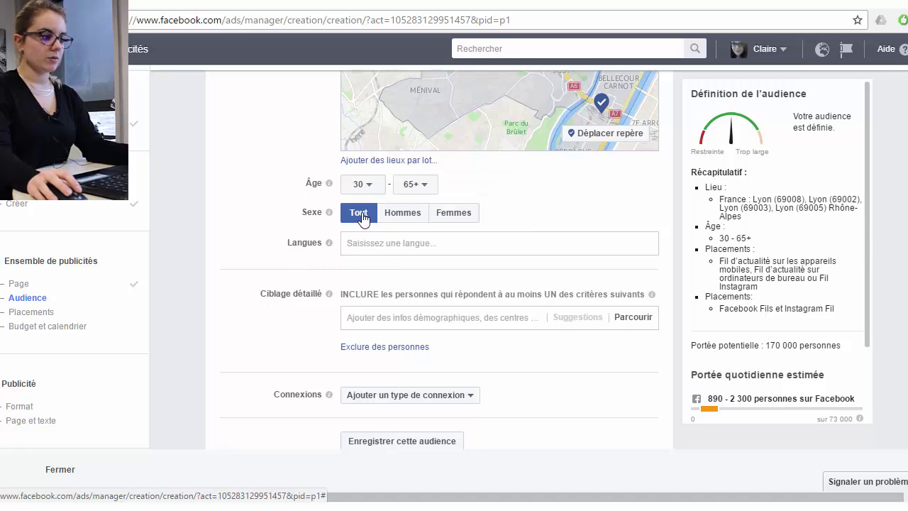
Set the audience's language to Français (France).
{"action": "left_click", "coordinate": [372, 244]}
{"action": "type", "text": "franca"}
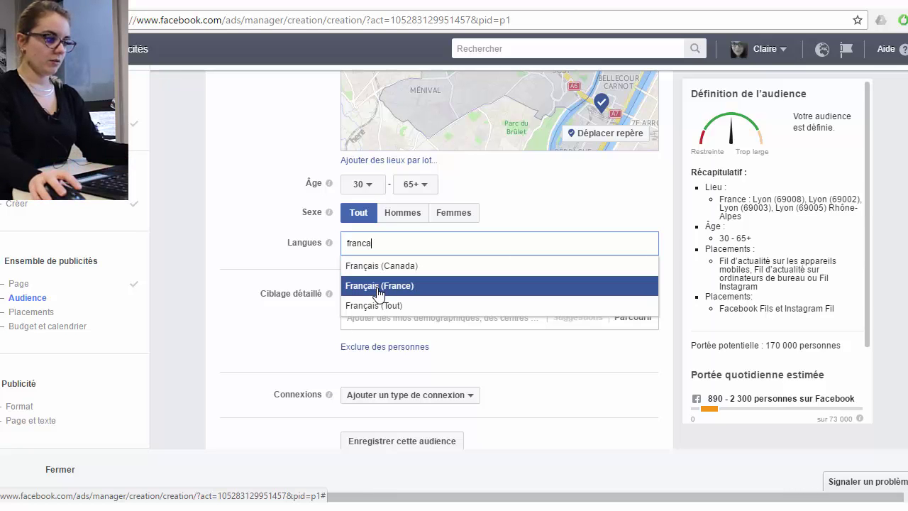
{"action": "left_click", "coordinate": [374, 287]}
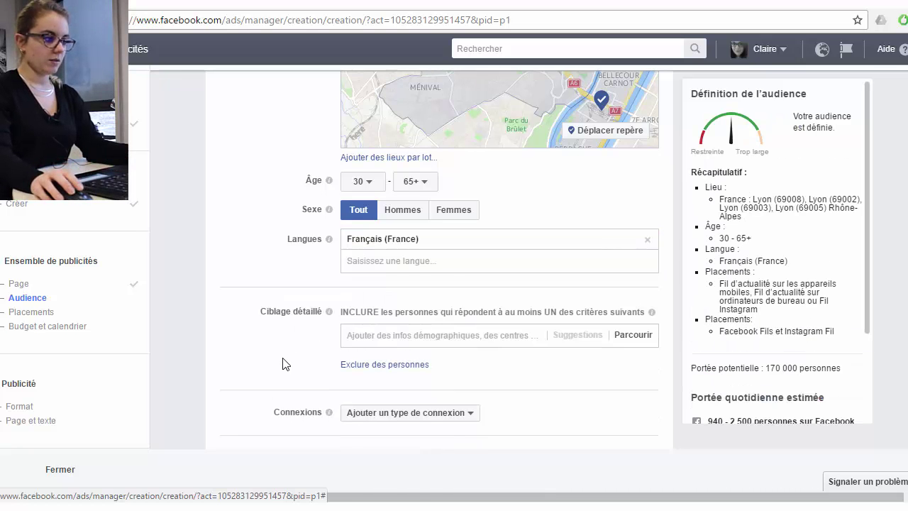
{"action": "scroll", "coordinate": [317, 337], "scroll_direction": "down", "scroll_amount": 1}
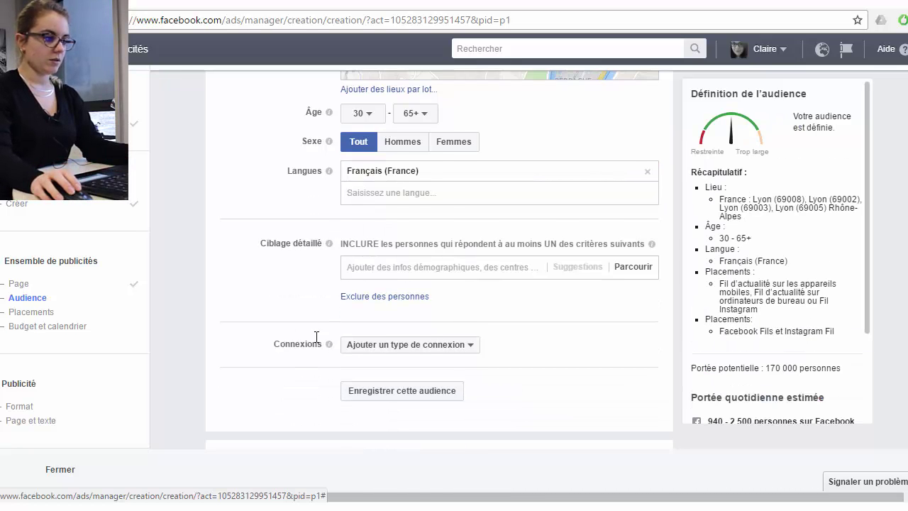
Add the interests Maison and Maison et jardin to the audience's detailed targeting.
{"action": "left_click", "coordinate": [381, 265]}
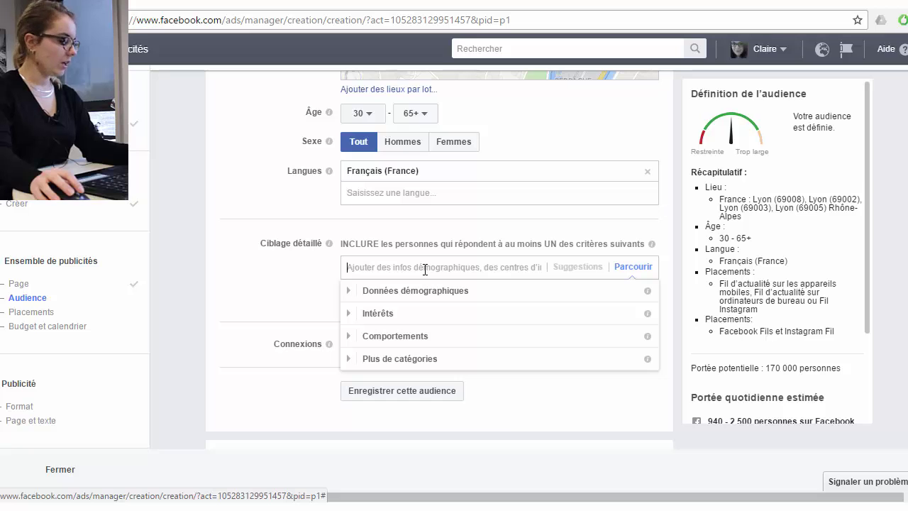
{"action": "type", "text": "maison"}
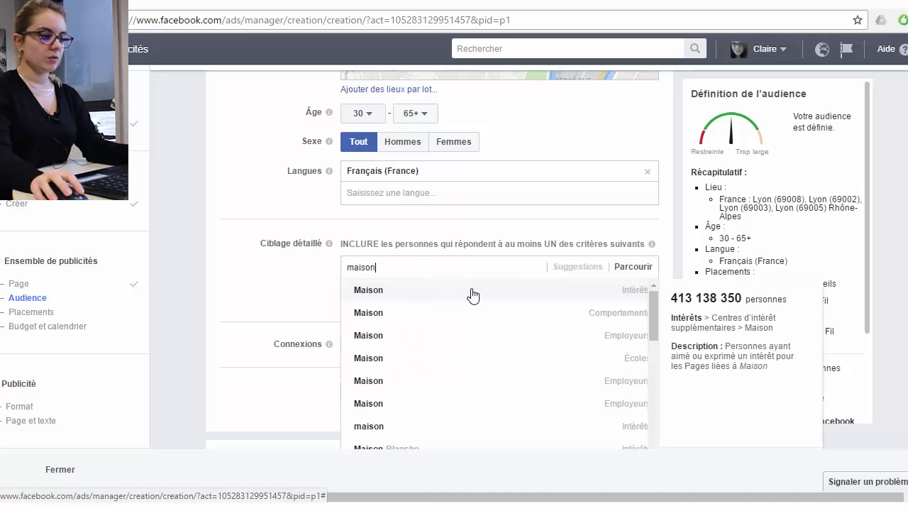
{"action": "left_click", "coordinate": [460, 288]}
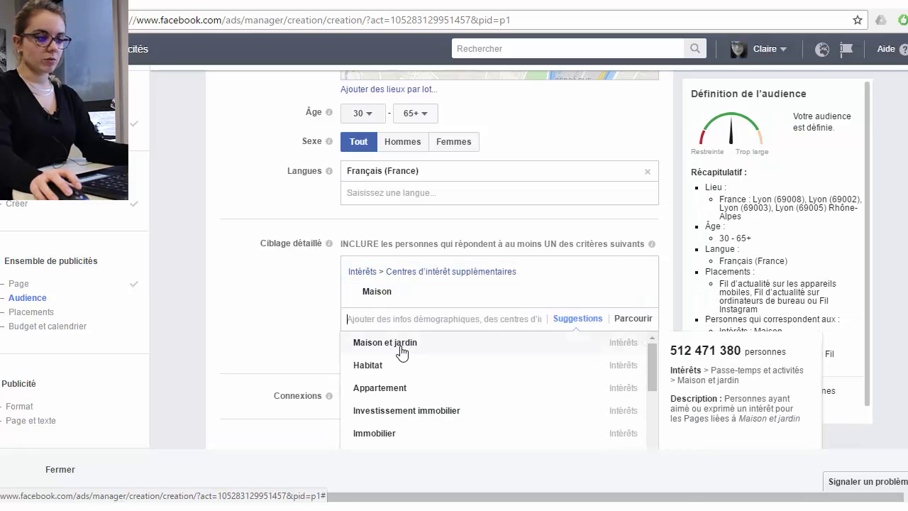
{"action": "left_click", "coordinate": [405, 344]}
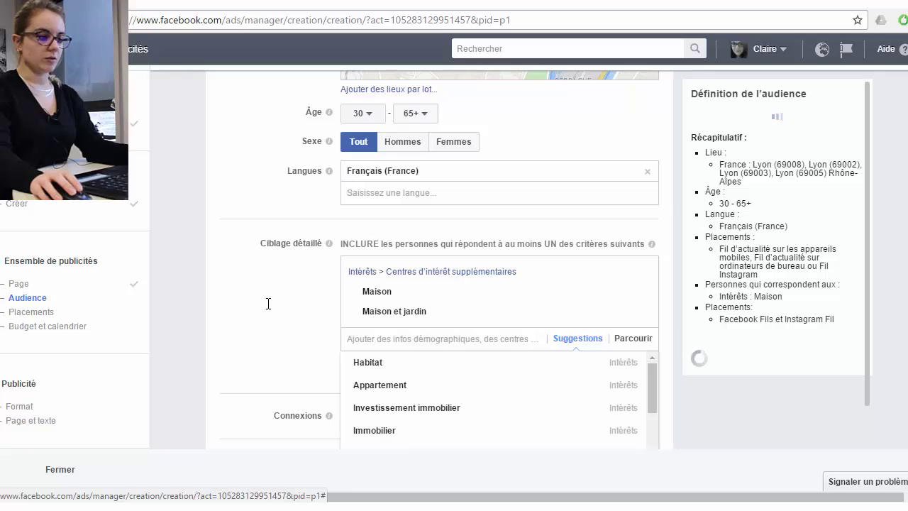
{"action": "scroll", "coordinate": [269, 303], "scroll_direction": "down", "scroll_amount": 2}
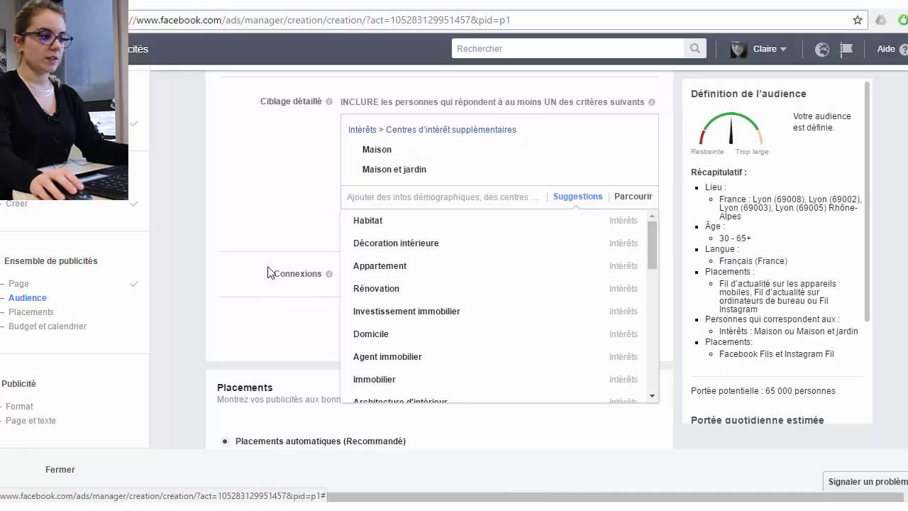
{"action": "left_click", "coordinate": [268, 232]}
Add a Facebook Pages connection to the audience, targeting friends of people who like the Page (Amis des personnes qui aiment votre Page).
{"action": "scroll", "coordinate": [305, 263], "scroll_direction": "down", "scroll_amount": 1}
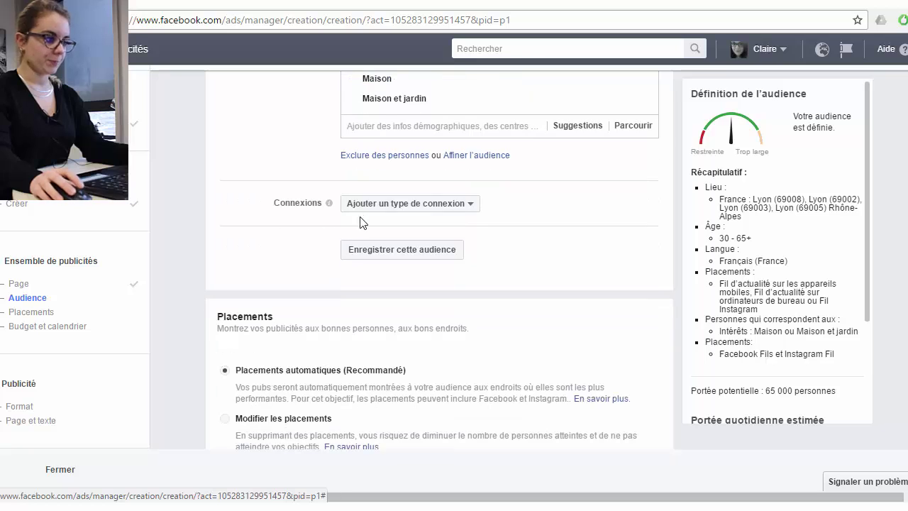
{"action": "left_click", "coordinate": [470, 205]}
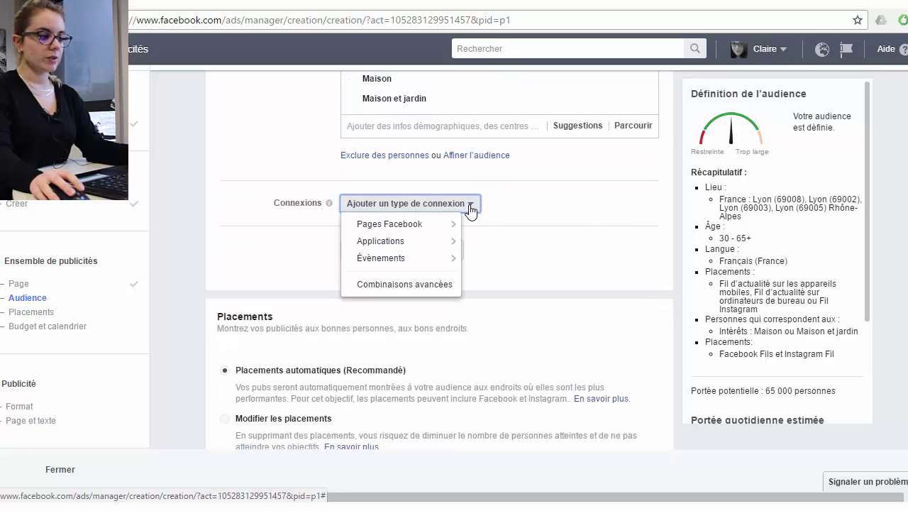
{"action": "mouse_move", "coordinate": [423, 231]}
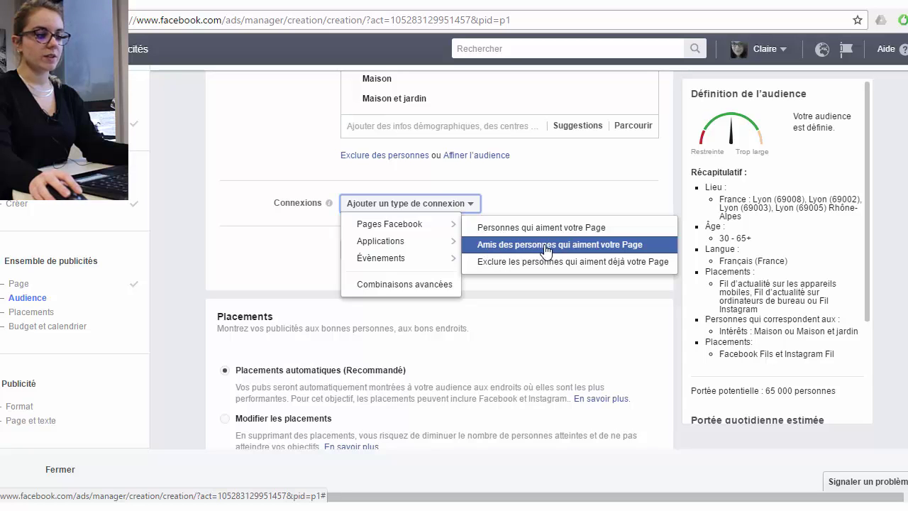
{"action": "left_click", "coordinate": [630, 249]}
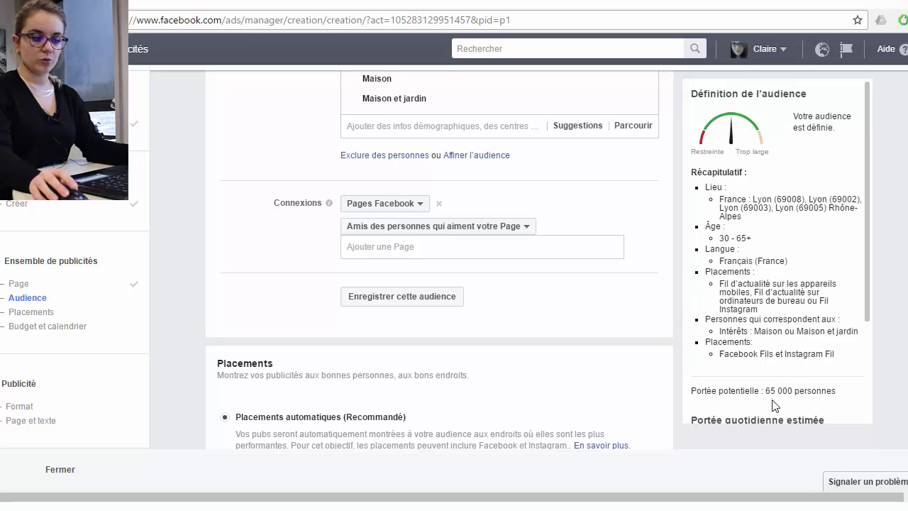
{"action": "scroll", "coordinate": [786, 391], "scroll_direction": "down", "scroll_amount": 1}
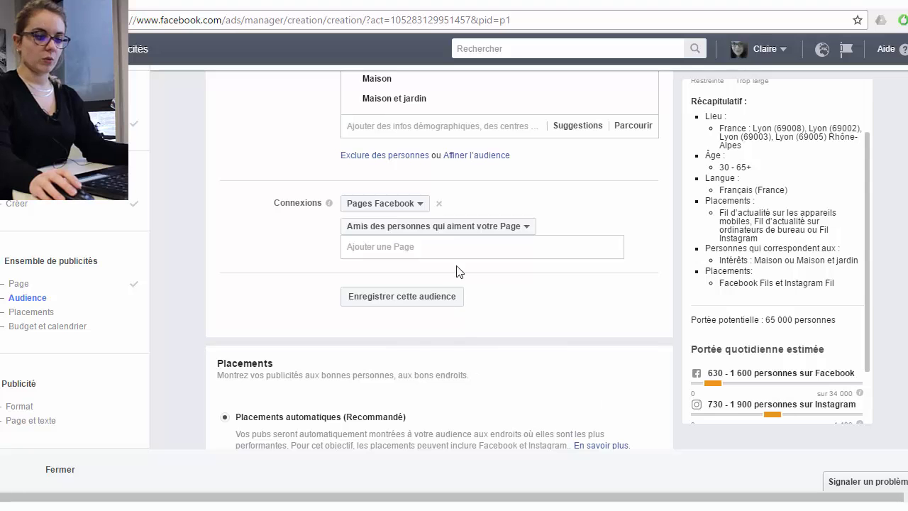
Save the defined audience under the name "pose 1E".
{"action": "scroll", "coordinate": [396, 309], "scroll_direction": "down", "scroll_amount": 1}
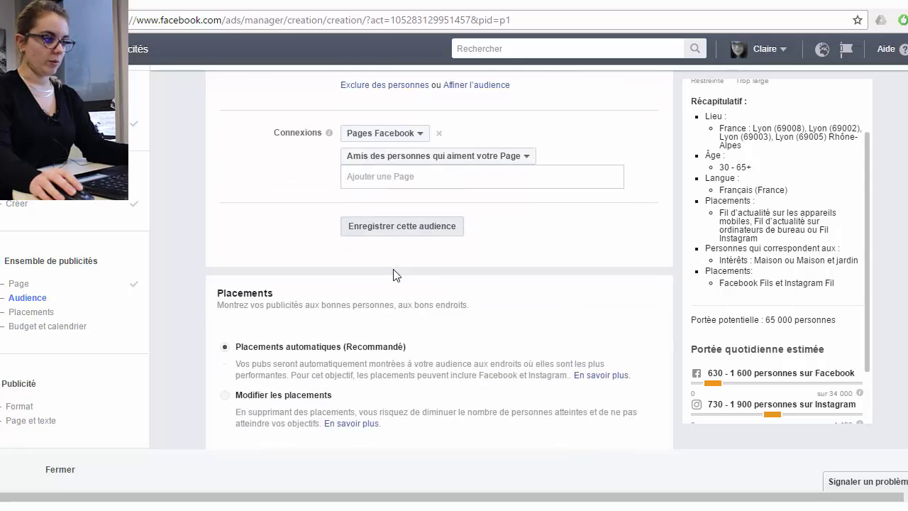
{"action": "left_click", "coordinate": [408, 231]}
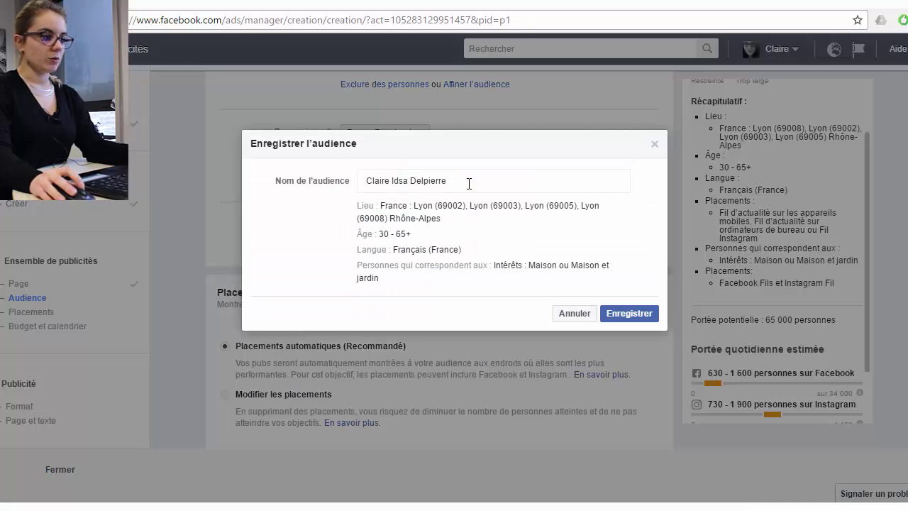
{"action": "triple_click", "coordinate": [468, 183]}
{"action": "type", "text": "pose 1"}
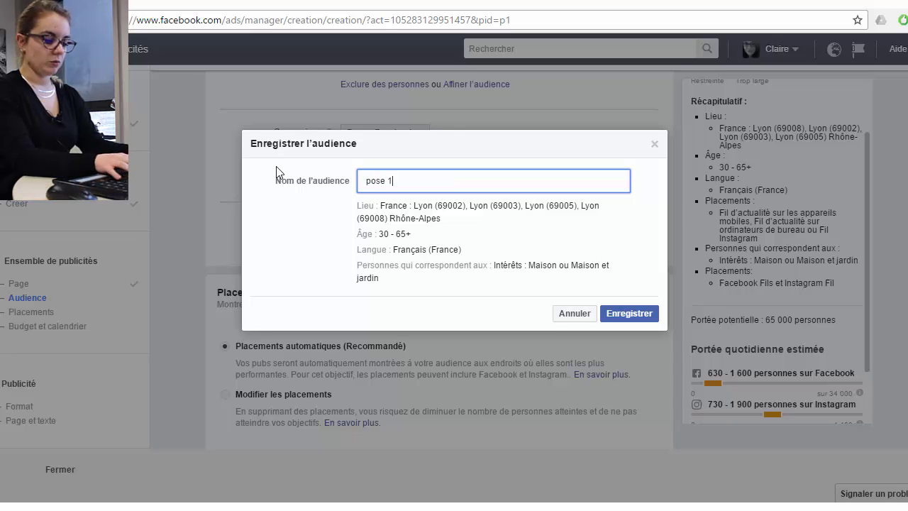
{"action": "type", "text": "E"}
{"action": "left_click", "coordinate": [635, 321]}
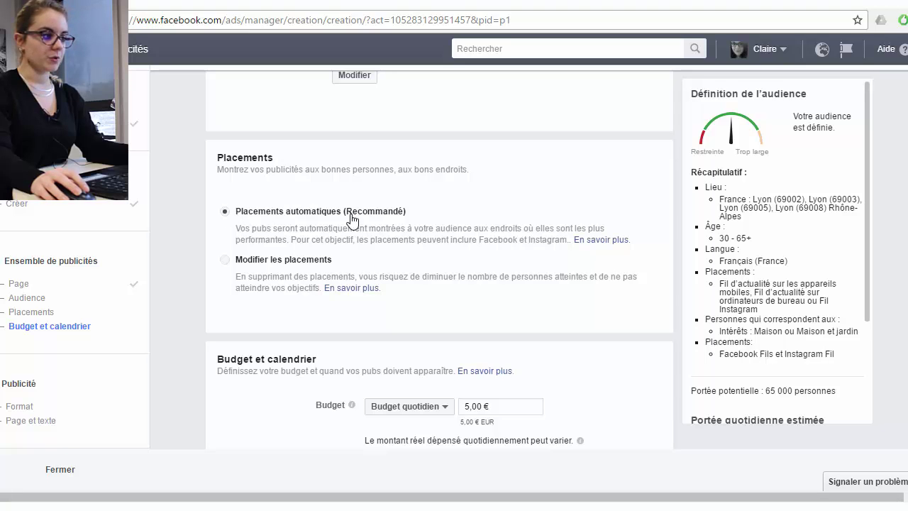
Switch the ad placements from automatic to custom and exclude Instagram from the platforms.
{"action": "left_click", "coordinate": [224, 260]}
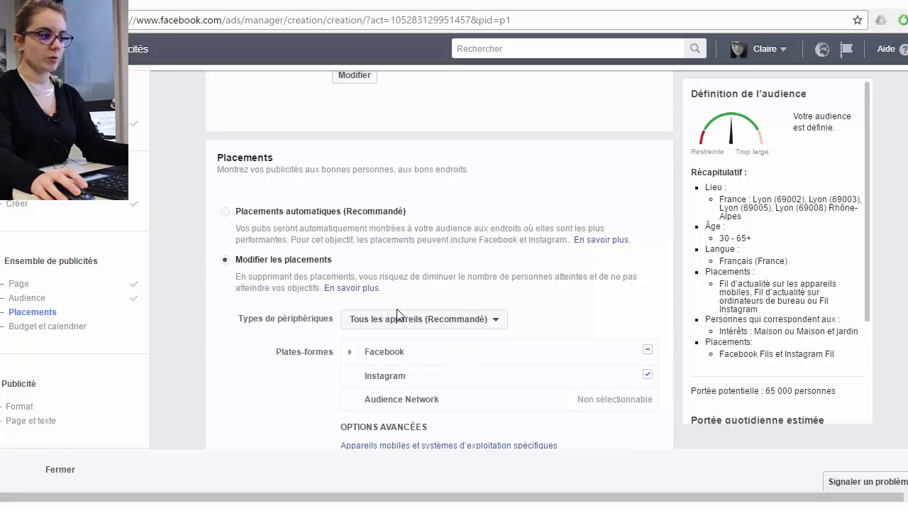
{"action": "scroll", "coordinate": [389, 317], "scroll_direction": "down", "scroll_amount": 2}
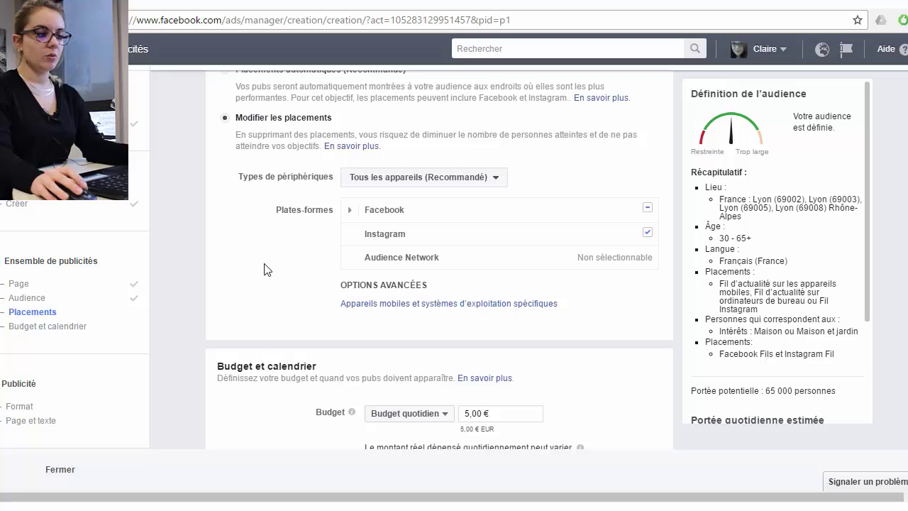
{"action": "left_click", "coordinate": [495, 177]}
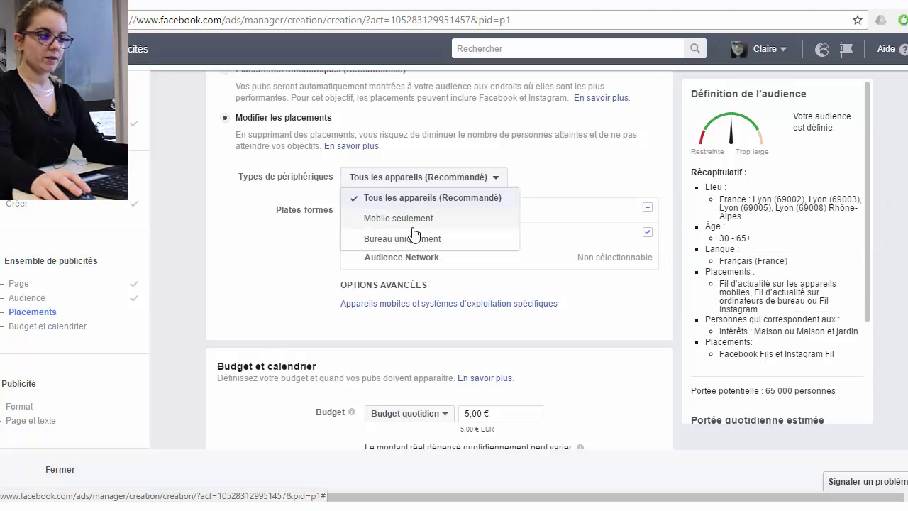
{"action": "left_click", "coordinate": [242, 285]}
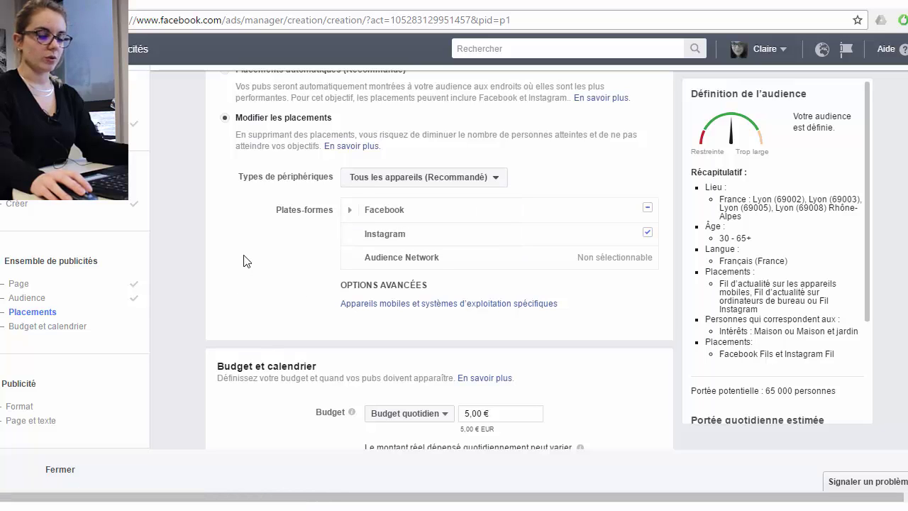
{"action": "mouse_move", "coordinate": [645, 233]}
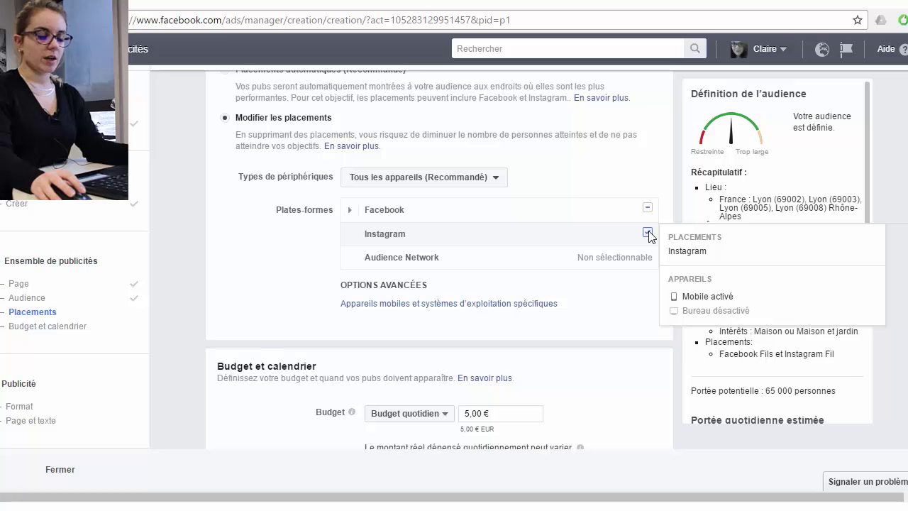
{"action": "left_click", "coordinate": [648, 233]}
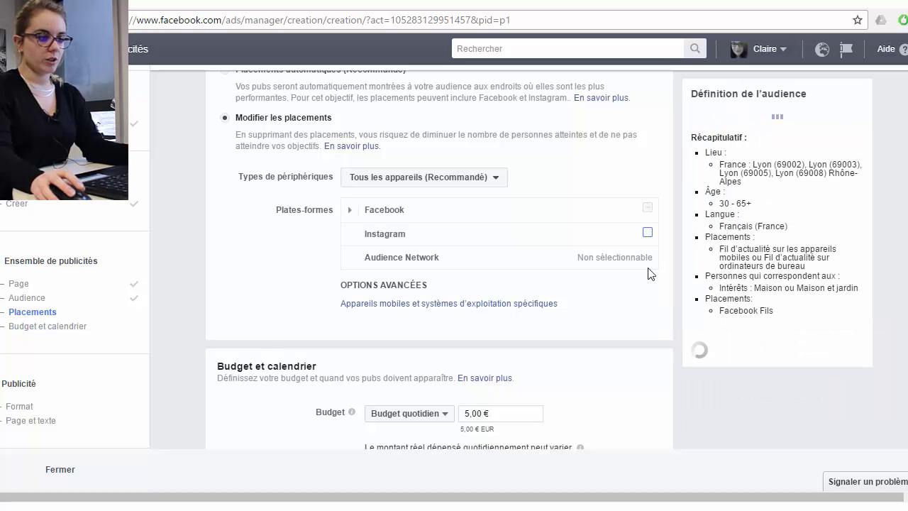
Set the ad set's daily budget to 10 €.
{"action": "scroll", "coordinate": [243, 299], "scroll_direction": "down", "scroll_amount": 1}
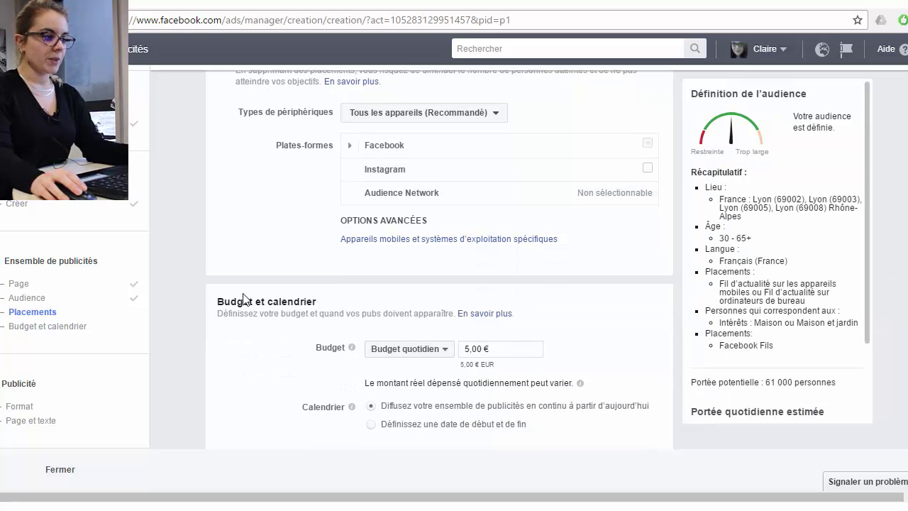
{"action": "scroll", "coordinate": [303, 397], "scroll_direction": "down", "scroll_amount": 1}
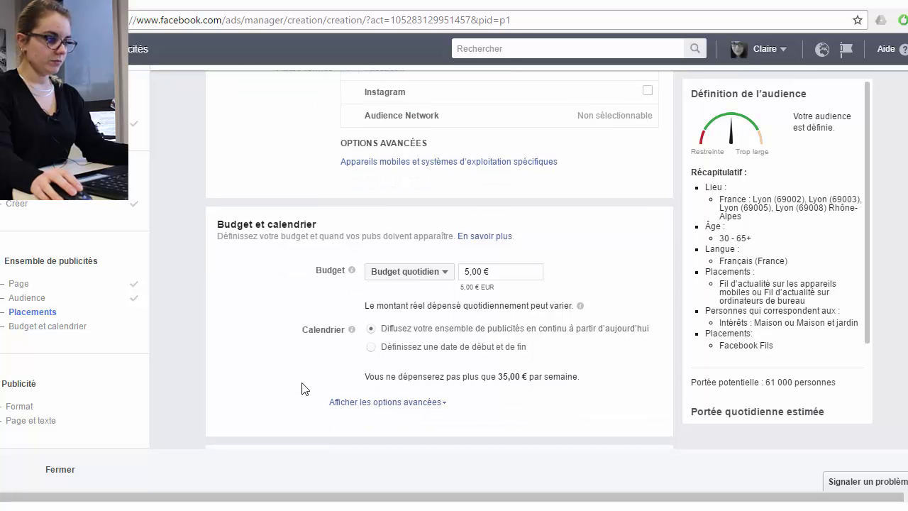
{"action": "scroll", "coordinate": [305, 381], "scroll_direction": "down", "scroll_amount": 1}
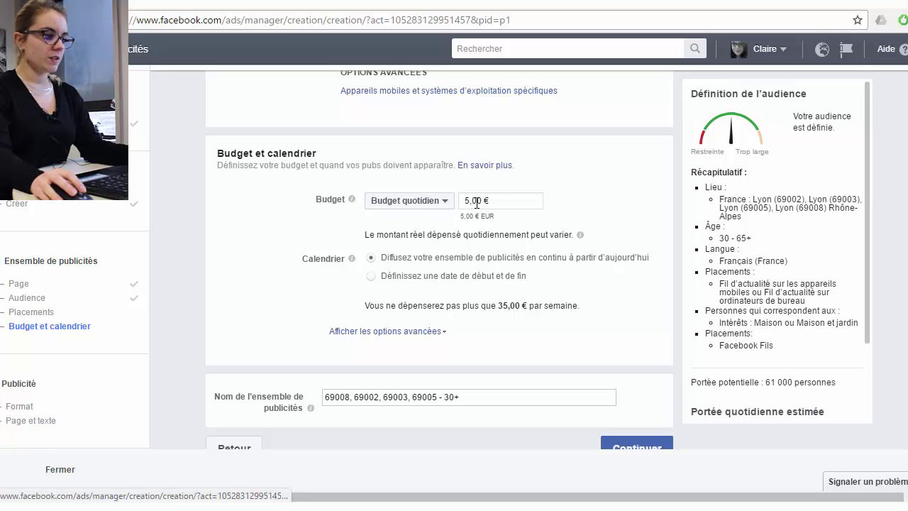
{"action": "left_click_drag", "start_coordinate": [504, 201], "coordinate": [456, 204]}
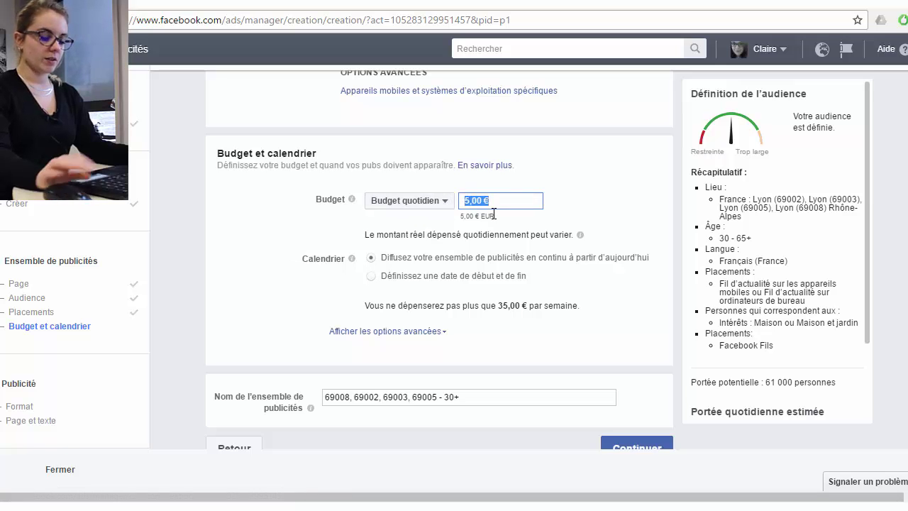
{"action": "type", "text": "10"}
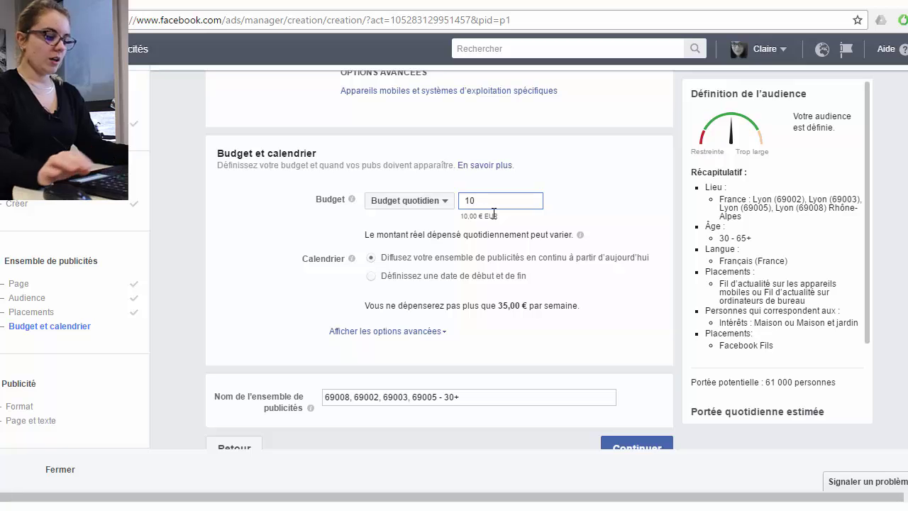
{"action": "left_click", "coordinate": [280, 281]}
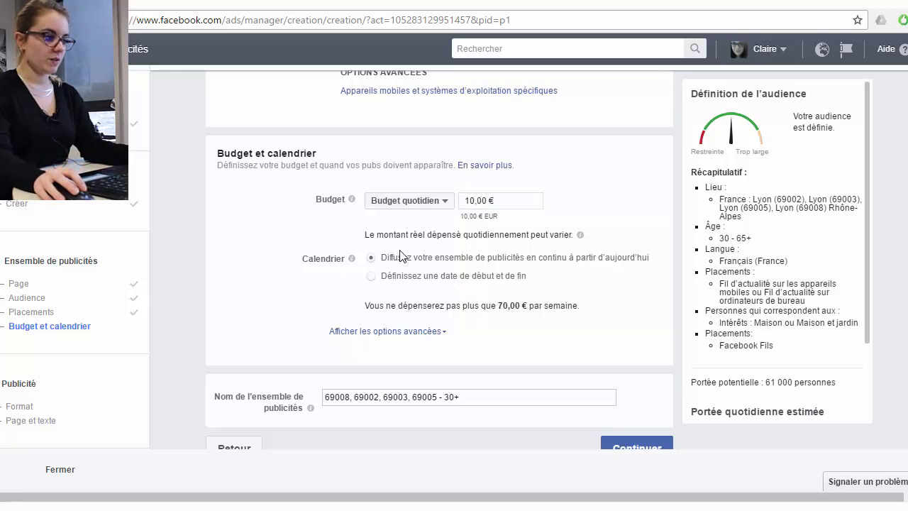
Show the advanced budget and schedule options and choose Portée as the optimisation for ad delivery.
{"action": "mouse_move", "coordinate": [353, 259]}
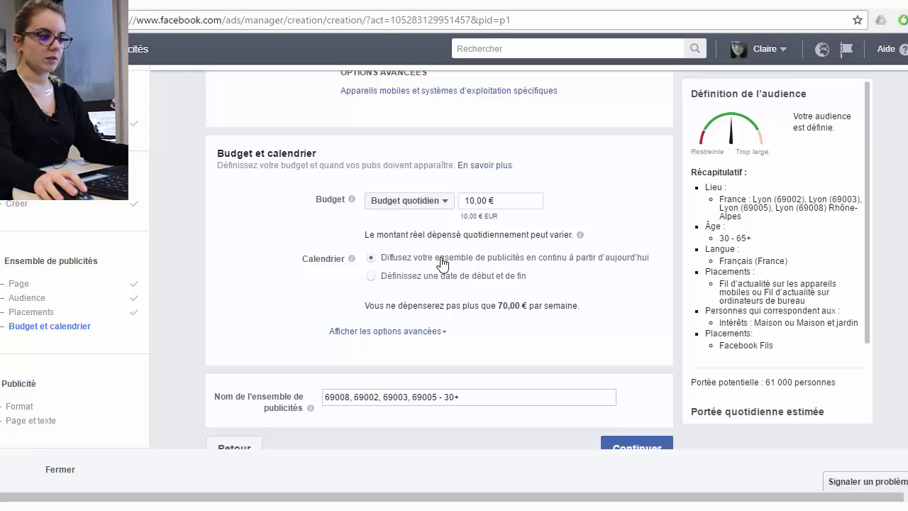
{"action": "scroll", "coordinate": [384, 344], "scroll_direction": "down", "scroll_amount": 1}
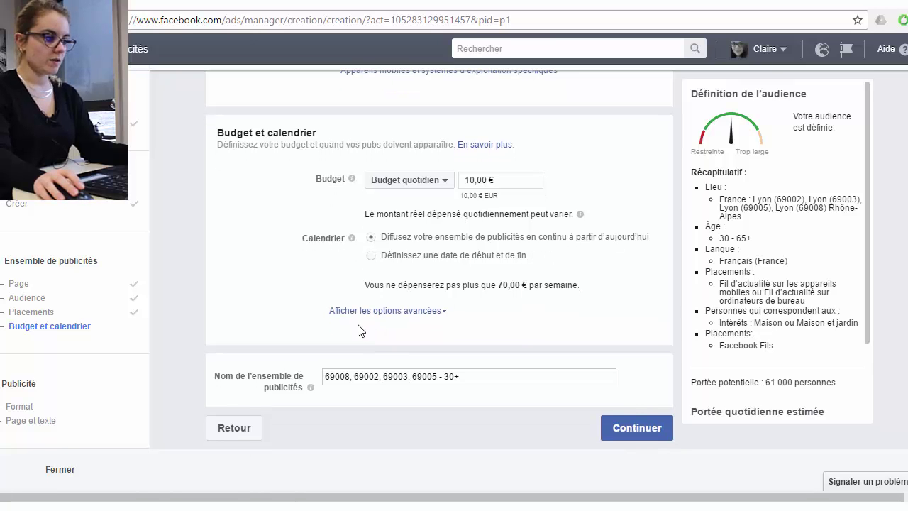
{"action": "left_click", "coordinate": [369, 312]}
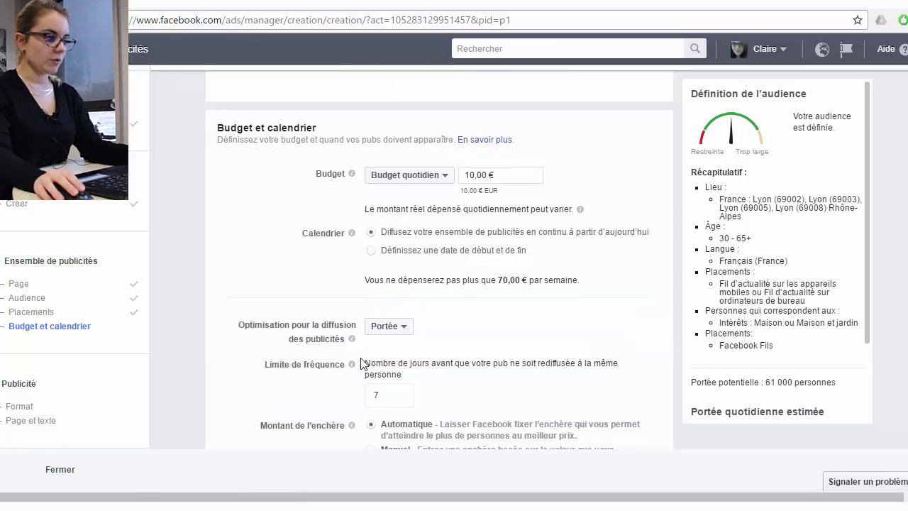
{"action": "scroll", "coordinate": [413, 210], "scroll_direction": "down", "scroll_amount": 3}
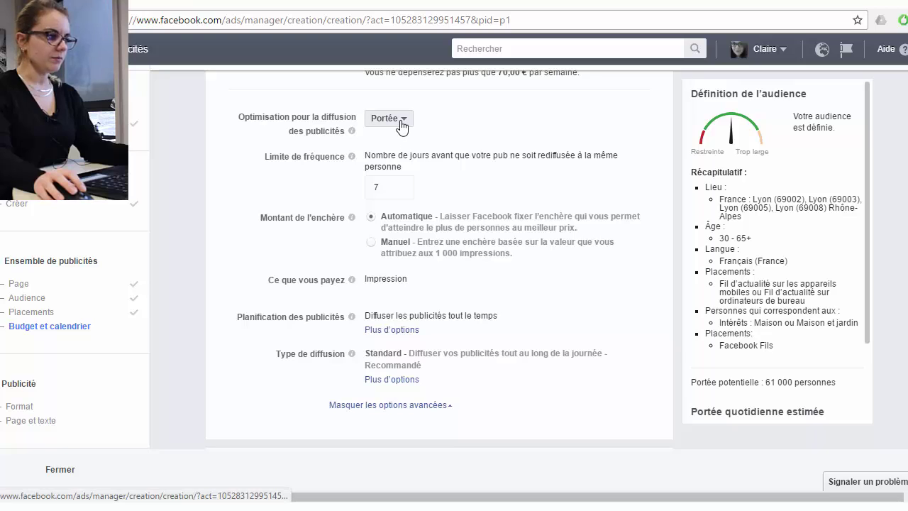
{"action": "left_click", "coordinate": [402, 125]}
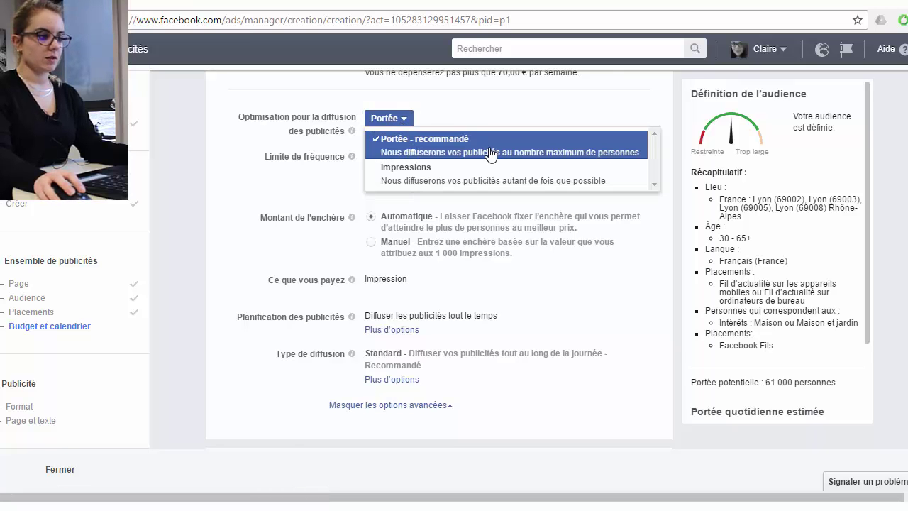
{"action": "left_click", "coordinate": [491, 153]}
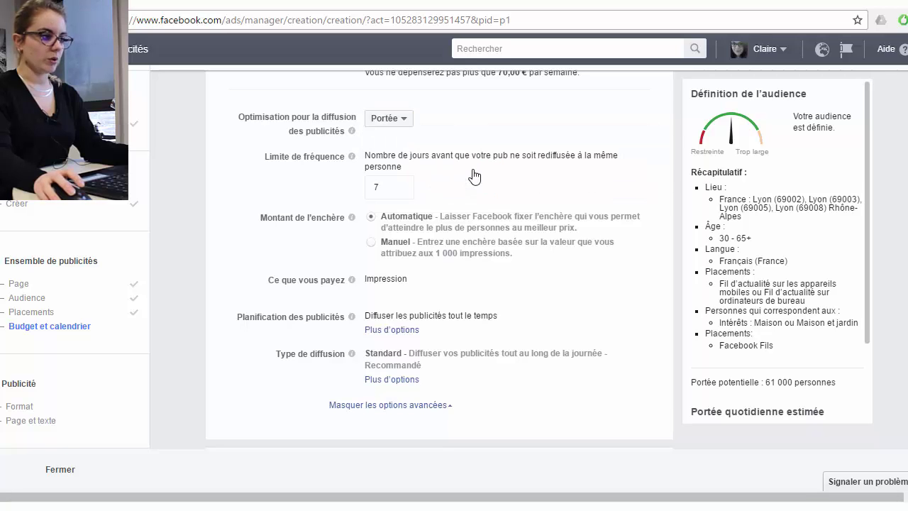
{"action": "left_click", "coordinate": [388, 188]}
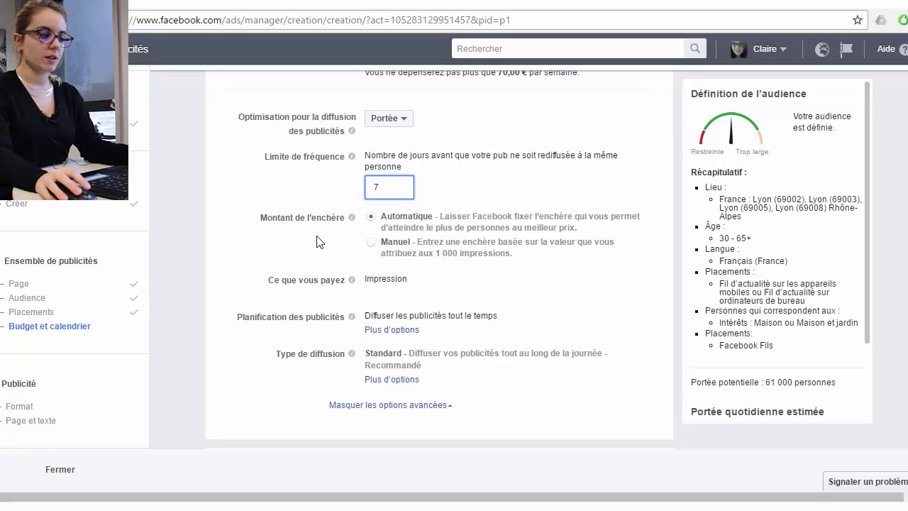
Switch the bid amount to manual and set it to 6 € per 1,000 impressions.
{"action": "left_click", "coordinate": [371, 243]}
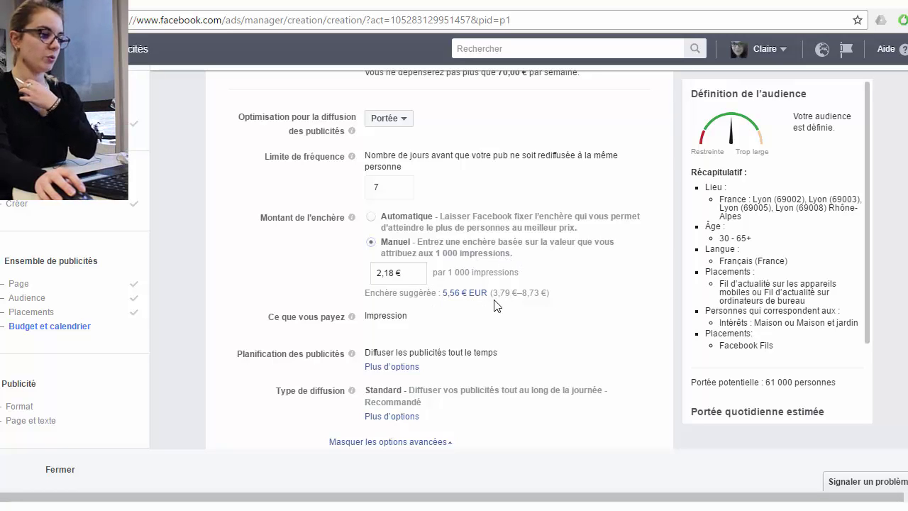
{"action": "left_click", "coordinate": [402, 272]}
{"action": "type", "text": "6"}
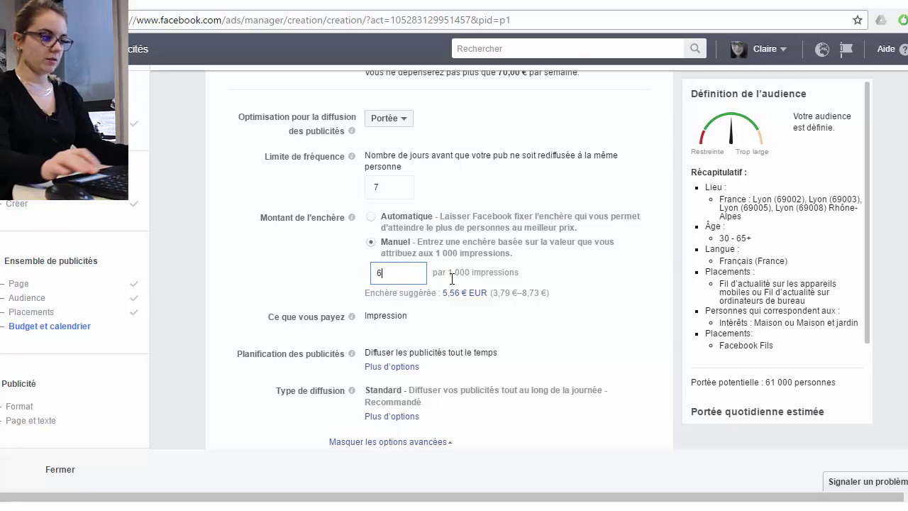
Apply the manual bid amount and show the additional options for ad scheduling (Planification des publicités).
{"action": "left_click", "coordinate": [280, 280]}
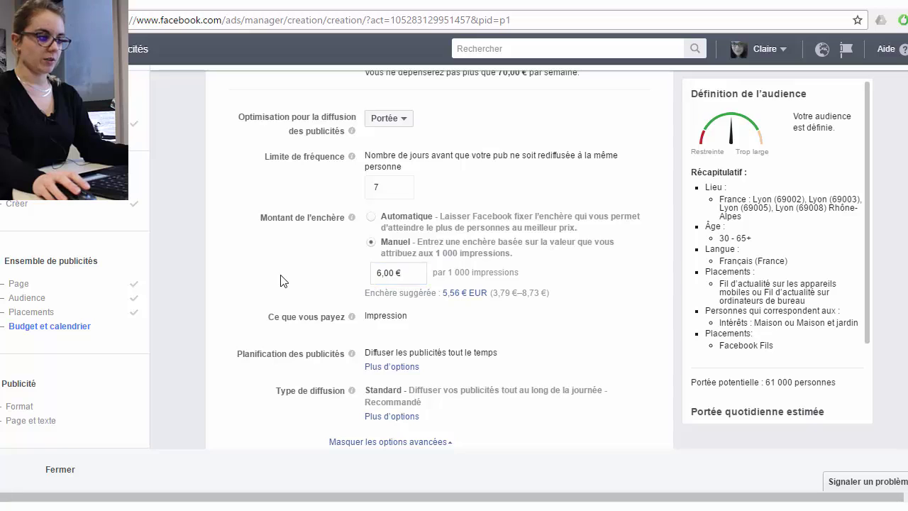
{"action": "scroll", "coordinate": [281, 280], "scroll_direction": "down", "scroll_amount": 1}
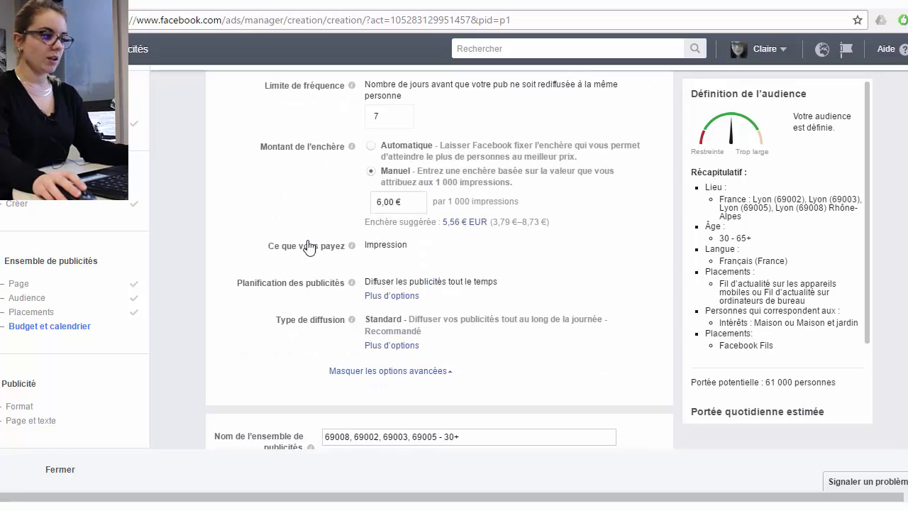
{"action": "mouse_move", "coordinate": [352, 246]}
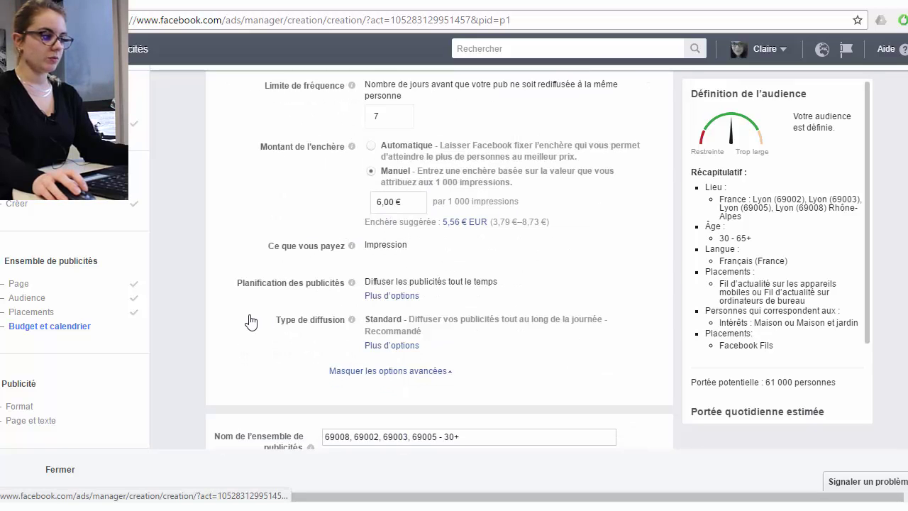
{"action": "scroll", "coordinate": [262, 334], "scroll_direction": "down", "scroll_amount": 1}
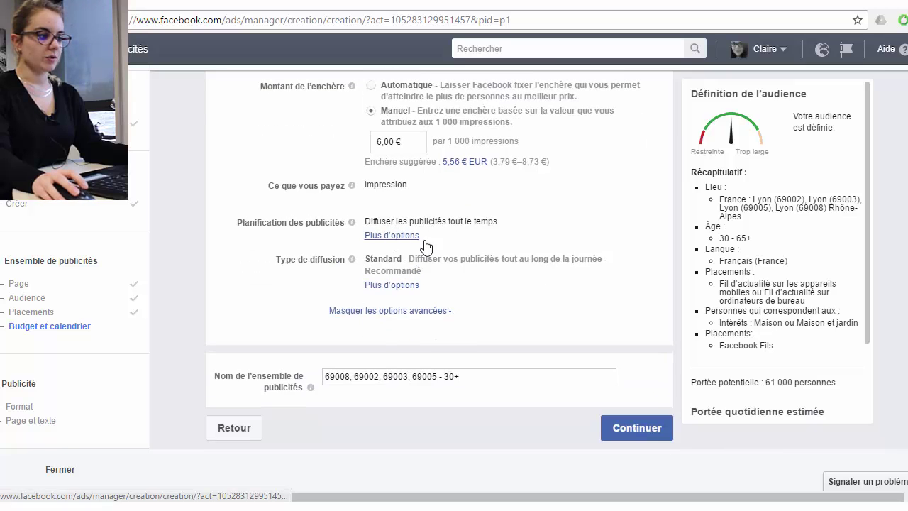
{"action": "left_click", "coordinate": [406, 236]}
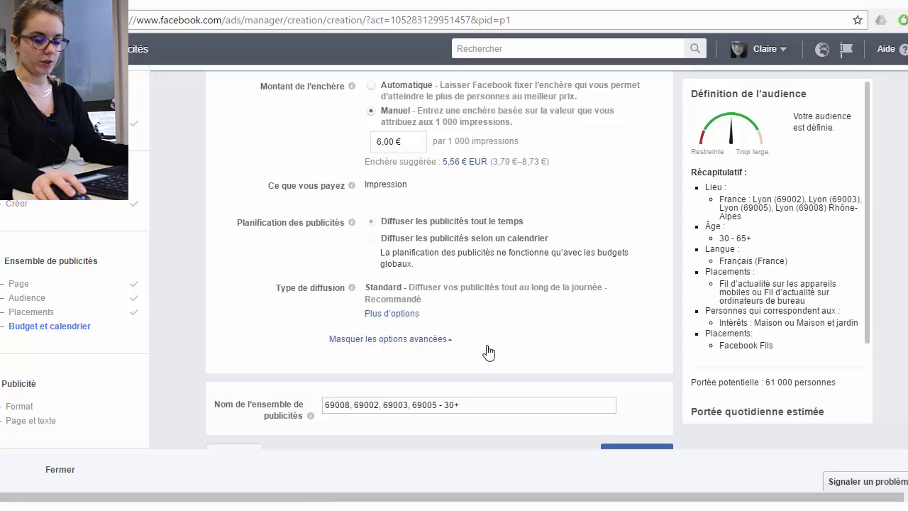
Continue to the ad creation stage and choose to use an existing Page publication for the ad.
{"action": "scroll", "coordinate": [476, 365], "scroll_direction": "down", "scroll_amount": 1}
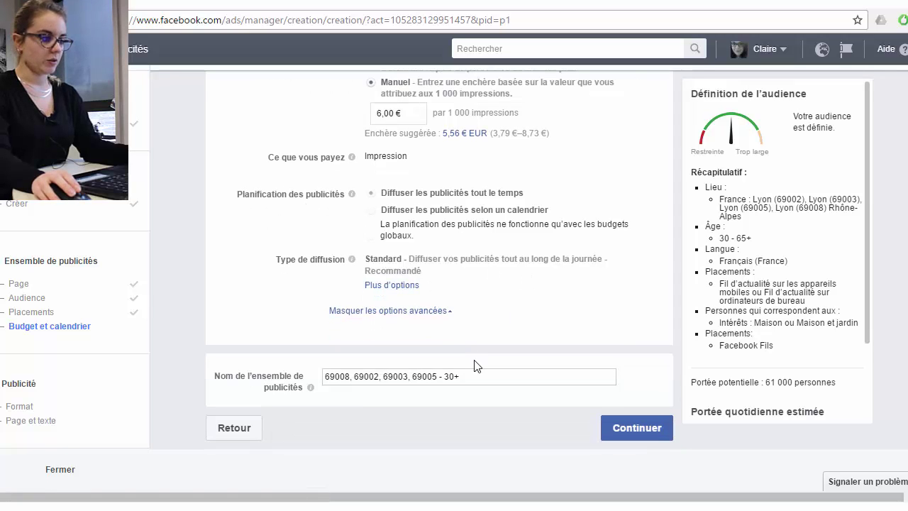
{"action": "left_click", "coordinate": [637, 429]}
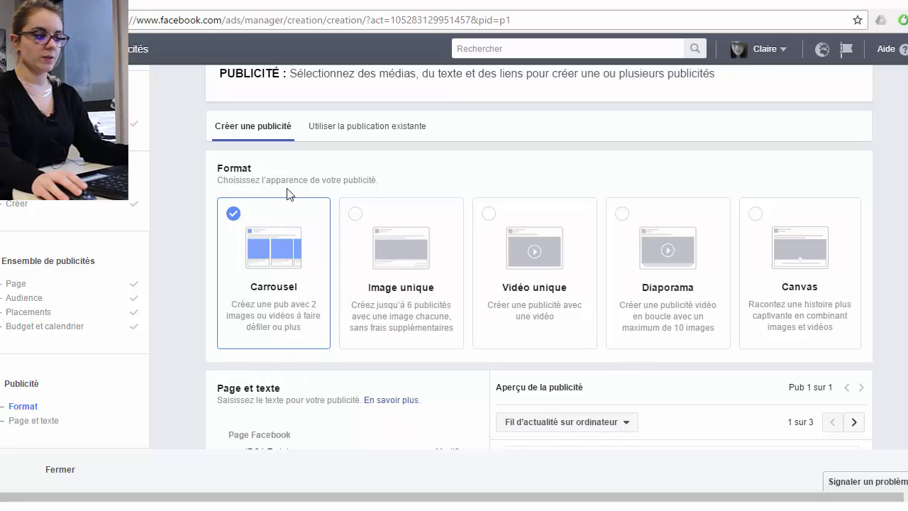
{"action": "left_click", "coordinate": [374, 127]}
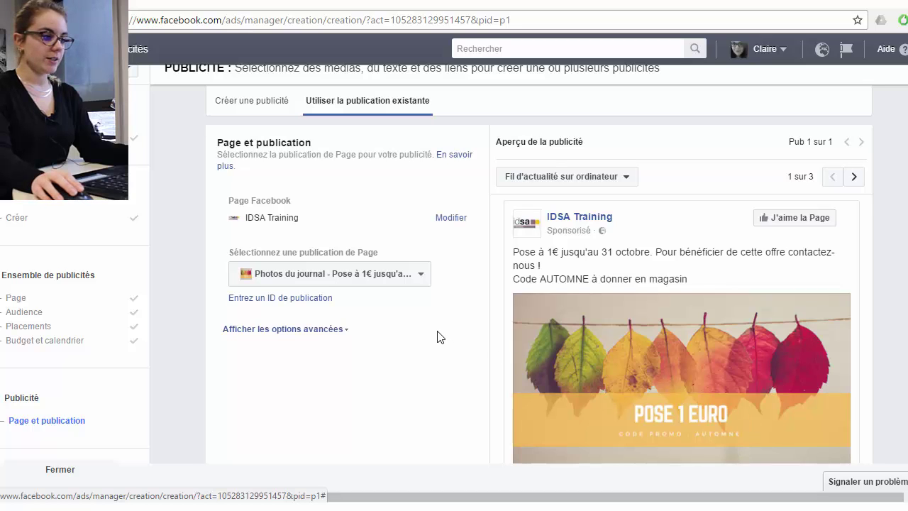
Review the ad preview and check the campaign, ad set and ad details in the order summary.
{"action": "scroll", "coordinate": [437, 337], "scroll_direction": "down", "scroll_amount": 2}
{"action": "scroll", "coordinate": [430, 333], "scroll_direction": "down", "scroll_amount": 2}
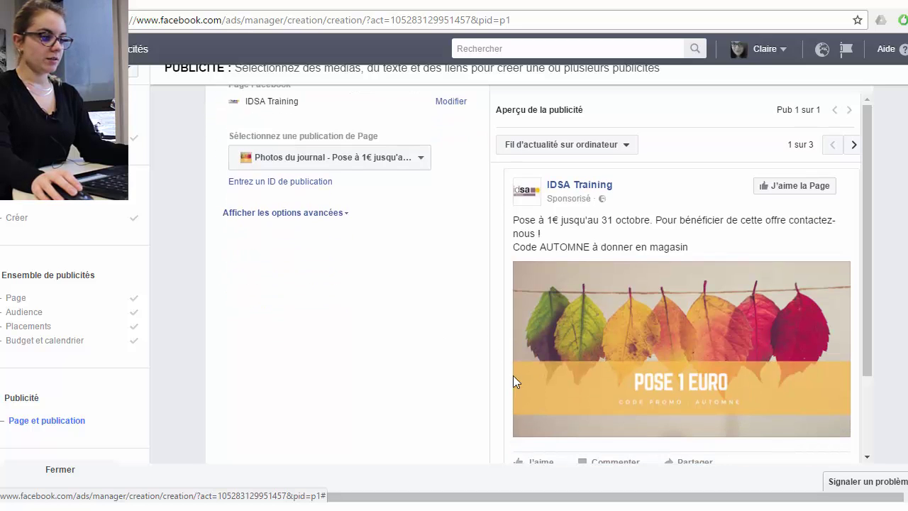
{"action": "scroll", "coordinate": [868, 301], "scroll_direction": "down", "scroll_amount": 2}
{"action": "scroll", "coordinate": [774, 359], "scroll_direction": "up", "scroll_amount": 5}
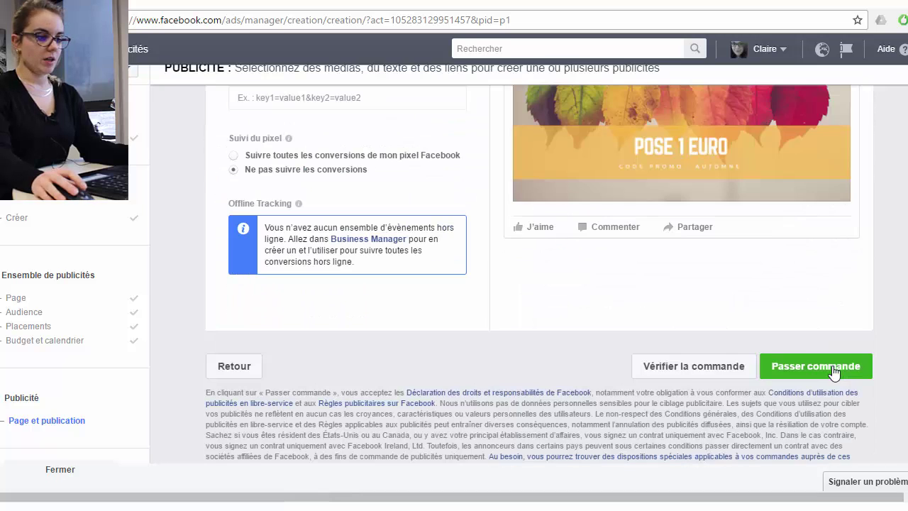
{"action": "left_click", "coordinate": [681, 366]}
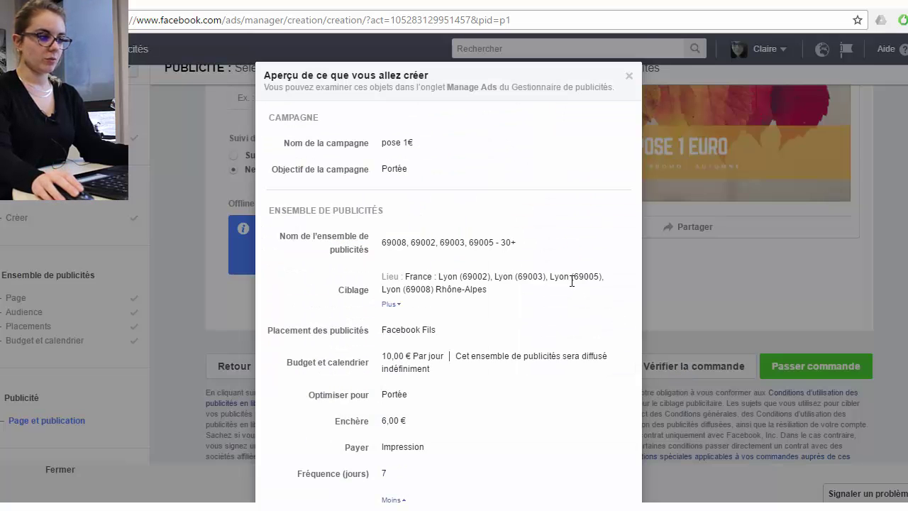
{"action": "scroll", "coordinate": [572, 281], "scroll_direction": "down", "scroll_amount": 1}
{"action": "scroll", "coordinate": [330, 187], "scroll_direction": "up", "scroll_amount": 1}
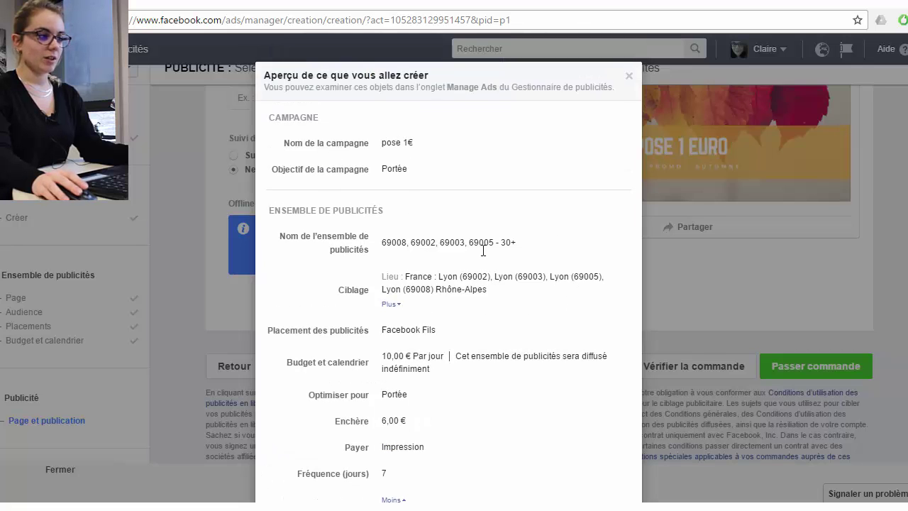
{"action": "scroll", "coordinate": [486, 277], "scroll_direction": "down", "scroll_amount": 1}
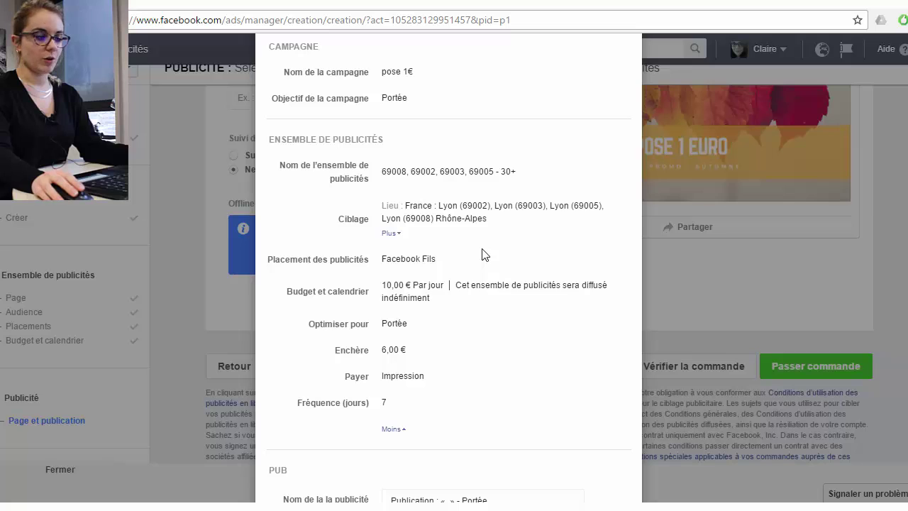
{"action": "scroll", "coordinate": [482, 254], "scroll_direction": "down", "scroll_amount": 1}
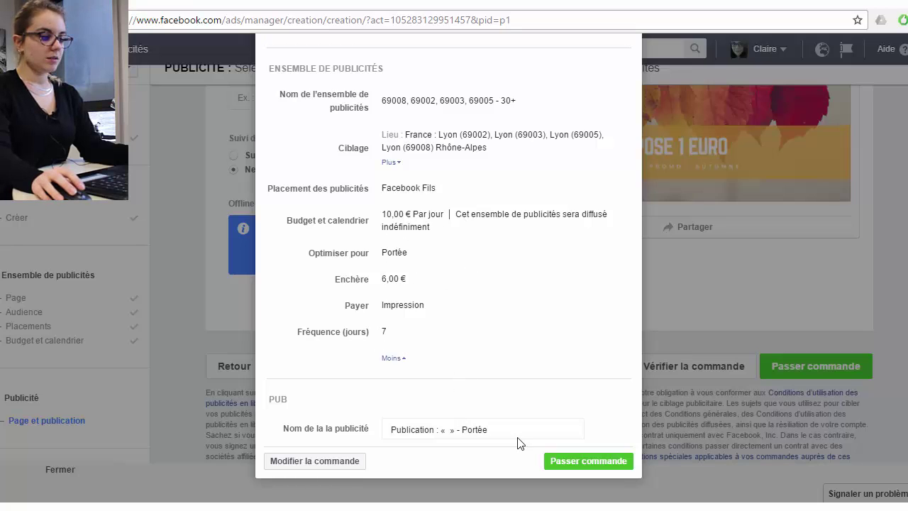
Place the order from the summary and cancel the payment method selection.
{"action": "left_click", "coordinate": [582, 468]}
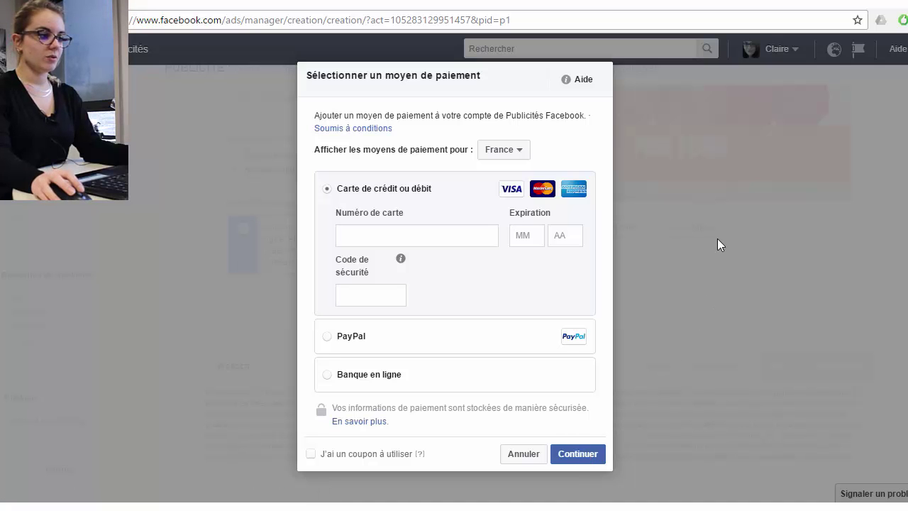
{"action": "left_click", "coordinate": [528, 455]}
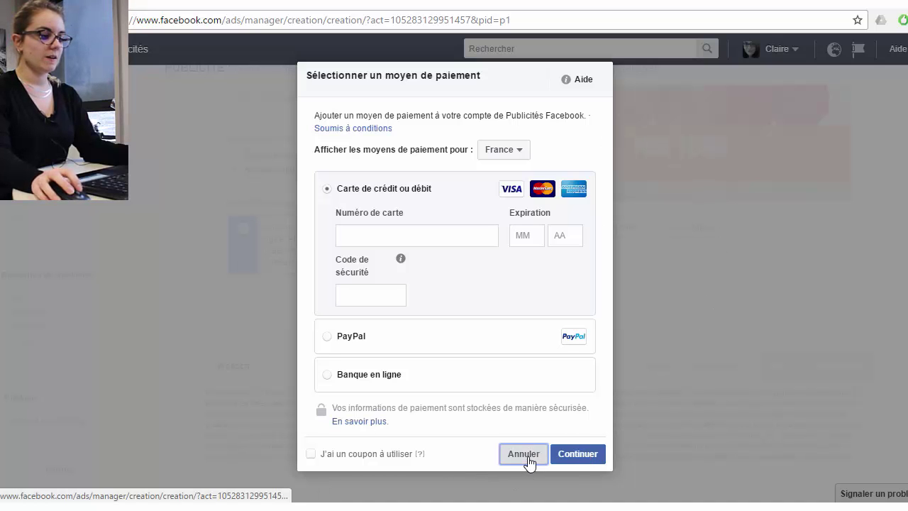